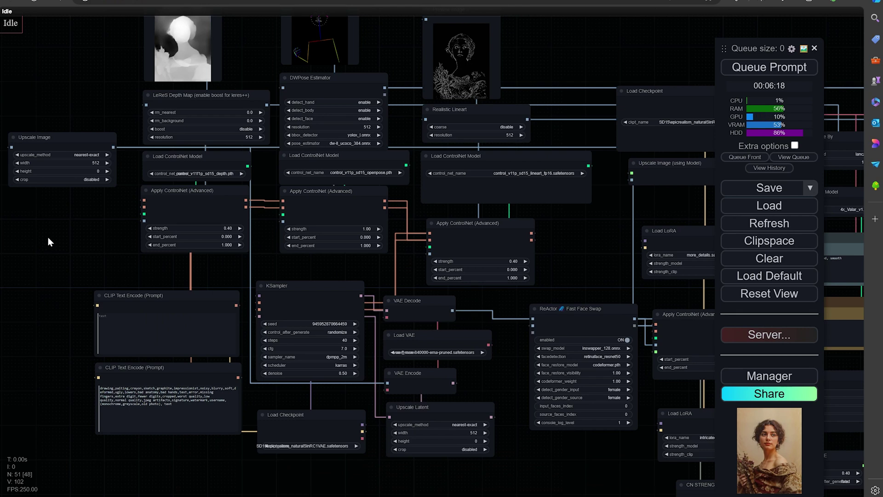
# Step: Move the Upscale Image node up and slightly closer to the LeReS Depth Map node
pyautogui.scroll(-1, 48, 238)
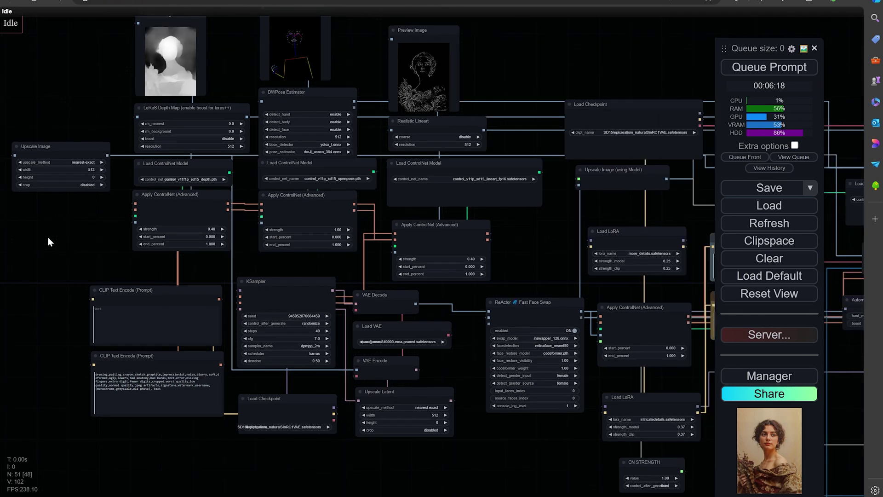
pyautogui.moveTo(48, 238); pyautogui.dragTo(57, 238)
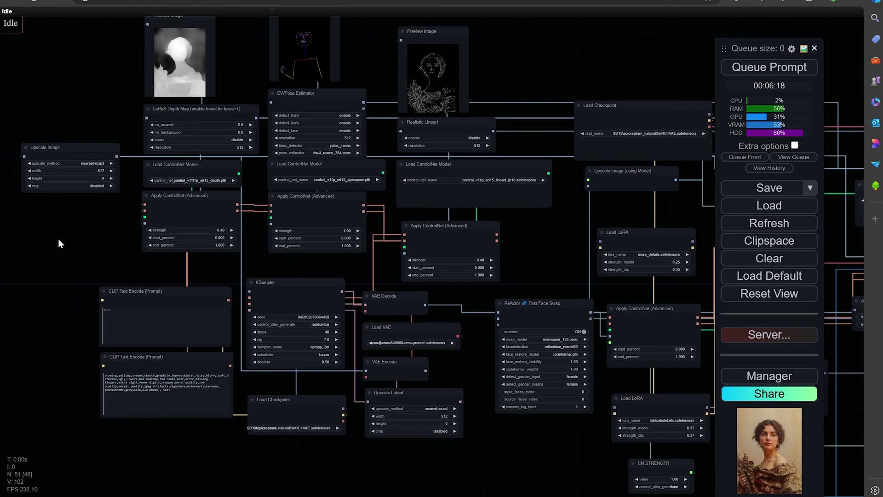
pyautogui.moveTo(62, 234); pyautogui.dragTo(70, 253)
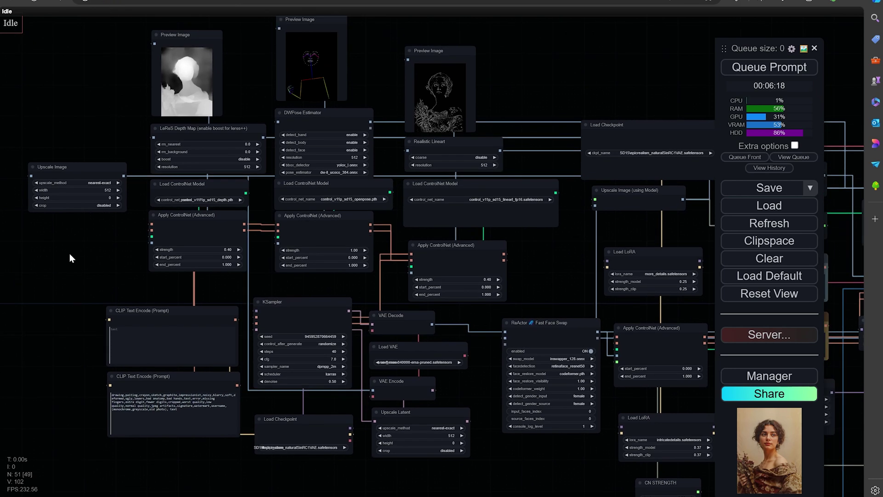
pyautogui.scroll(-5, 70, 252)
pyautogui.scroll(8, 69, 253)
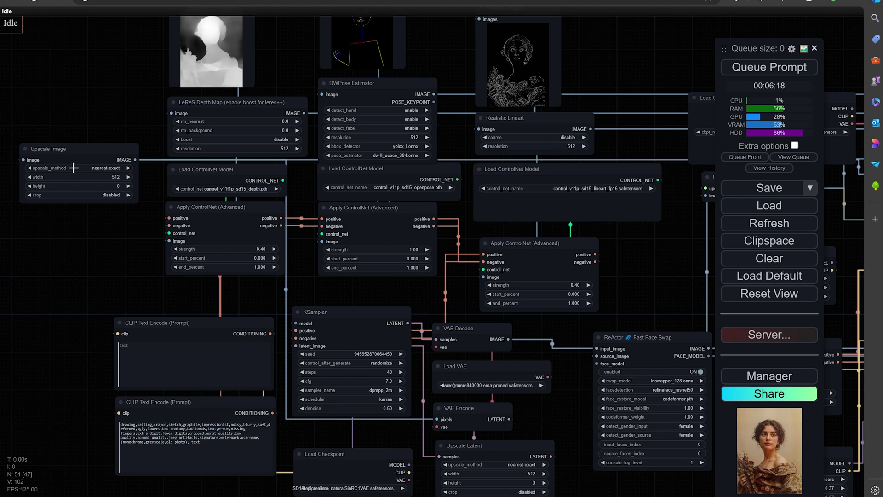
pyautogui.moveTo(72, 153); pyautogui.dragTo(84, 119)
pyautogui.moveTo(114, 225); pyautogui.dragTo(101, 200)
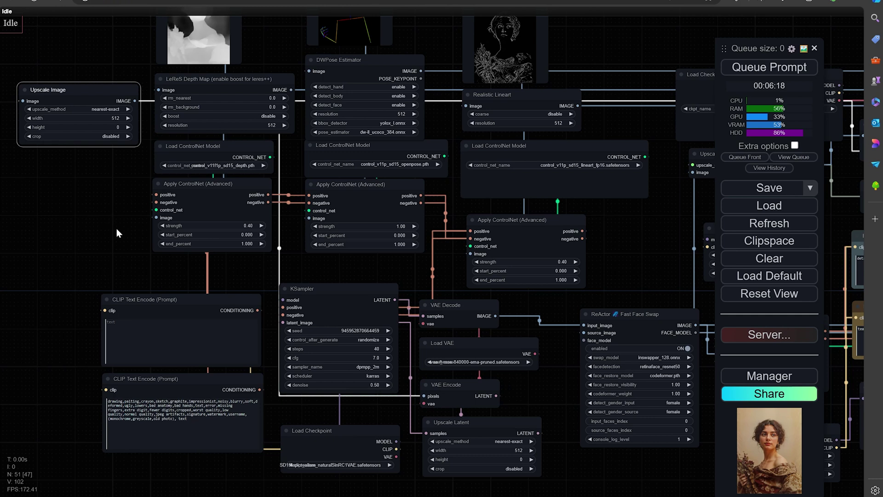
# Step: Examine the depth, pose and lineart ControlNet chain together with the prompt, sampling and face swap nodes of the workflow
pyautogui.scroll(-3, 117, 226)
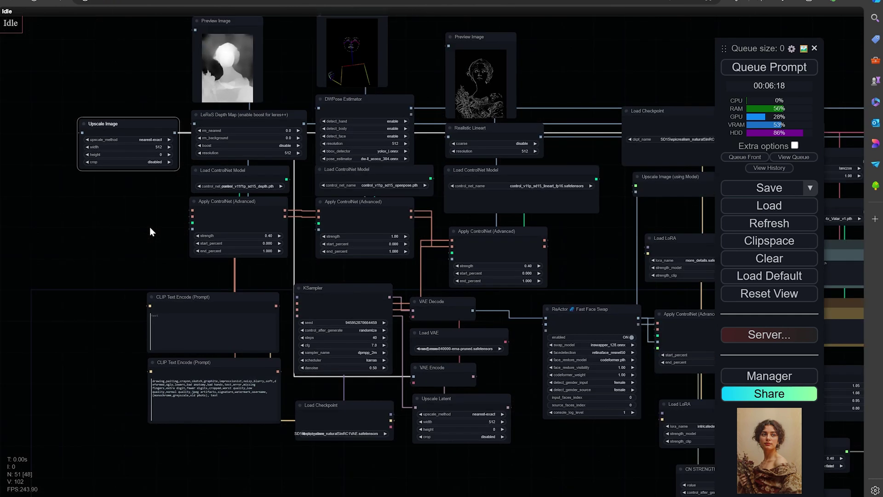
pyautogui.moveTo(150, 227); pyautogui.dragTo(135, 253)
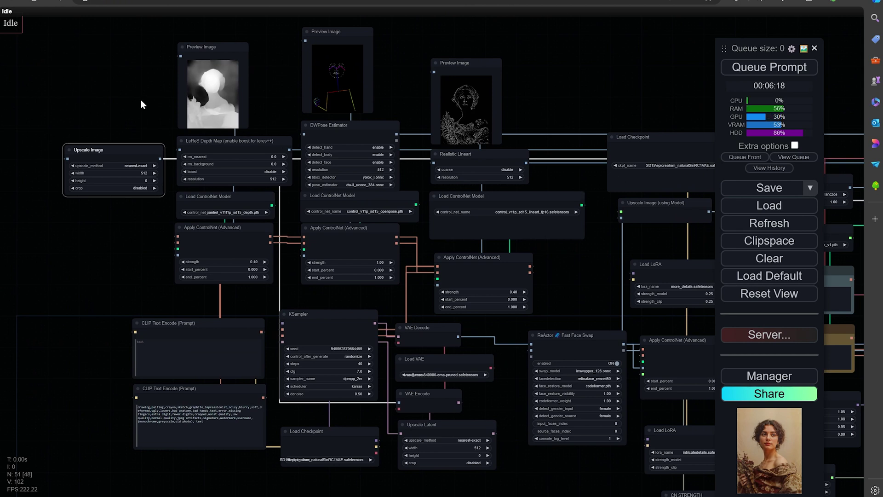
pyautogui.moveTo(154, 248); pyautogui.dragTo(178, 231)
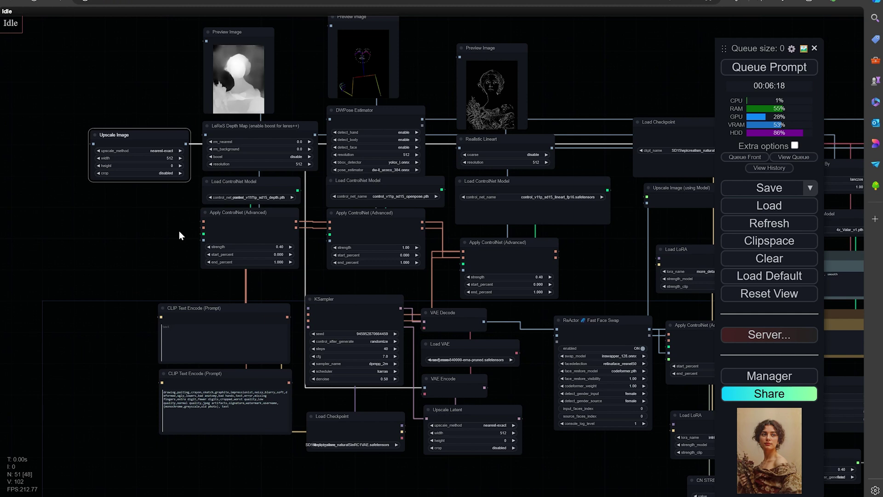
pyautogui.scroll(1, 172, 242)
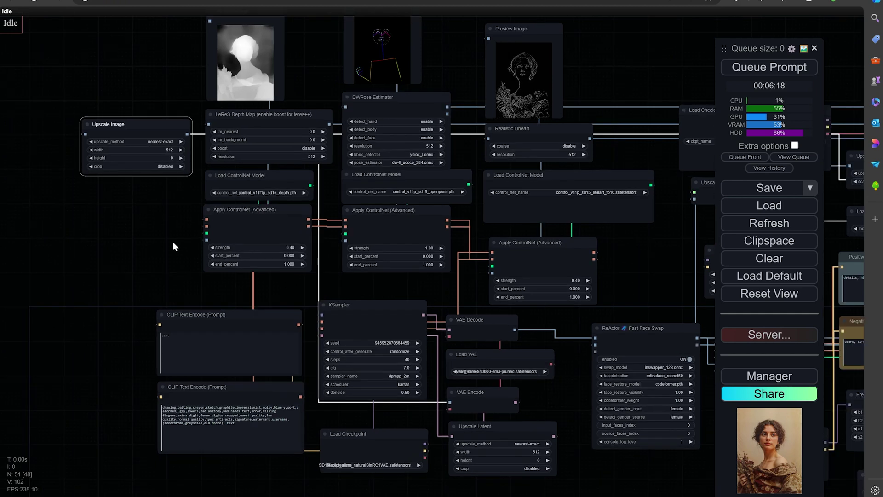
pyautogui.scroll(-1, 172, 241)
pyautogui.scroll(-1, 173, 241)
pyautogui.scroll(2, 172, 241)
pyautogui.moveTo(156, 258); pyautogui.dragTo(126, 271)
pyautogui.scroll(-1, 126, 272)
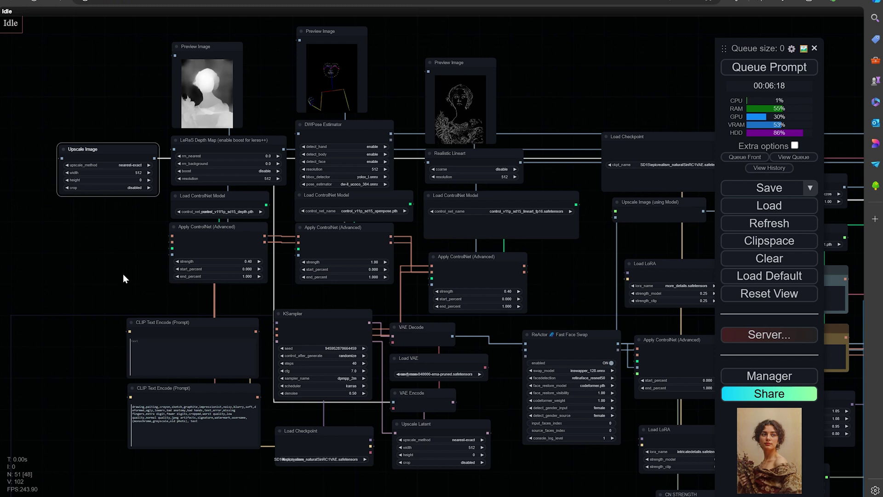
pyautogui.scroll(1, 121, 270)
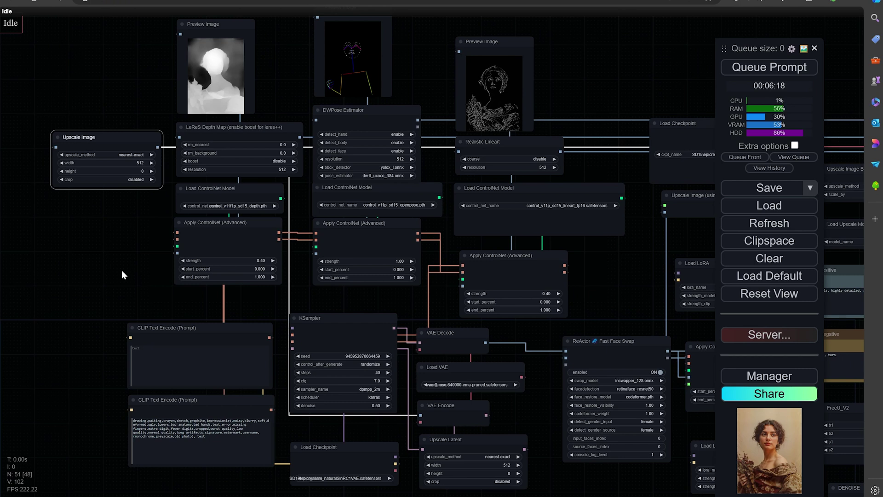
pyautogui.moveTo(123, 250)
pyautogui.mouseDown()
pyautogui.moveTo(93, 250)
pyautogui.moveTo(138, 253)
pyautogui.mouseUp()
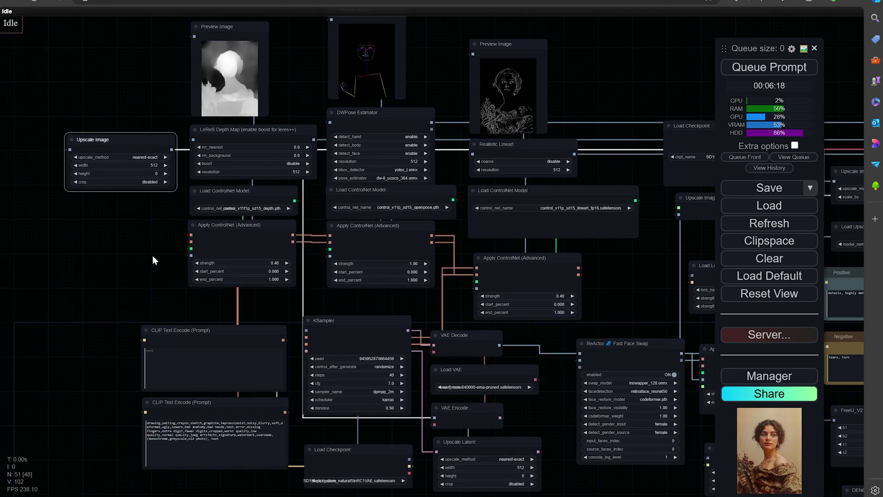
pyautogui.moveTo(153, 255); pyautogui.dragTo(148, 217)
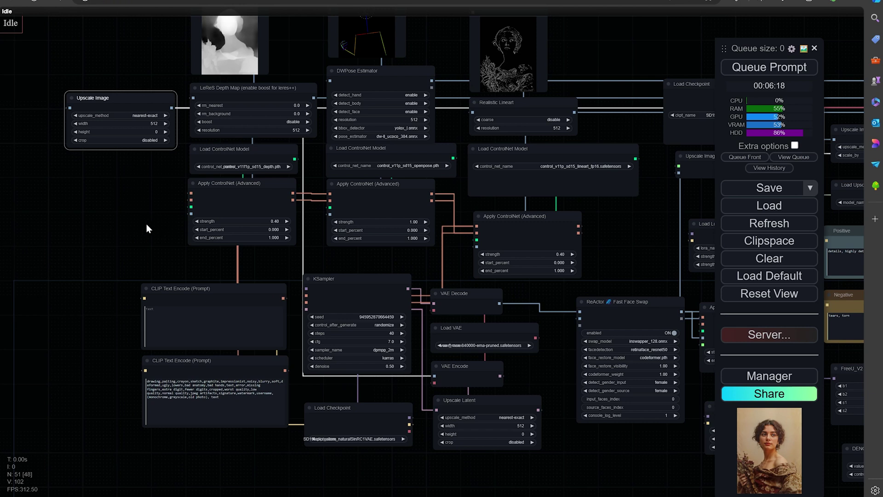
pyautogui.moveTo(141, 219); pyautogui.dragTo(159, 309)
# Step: Shift the Upscale Image node slightly down and away from the LeReS Depth Map node
pyautogui.scroll(2, 155, 300)
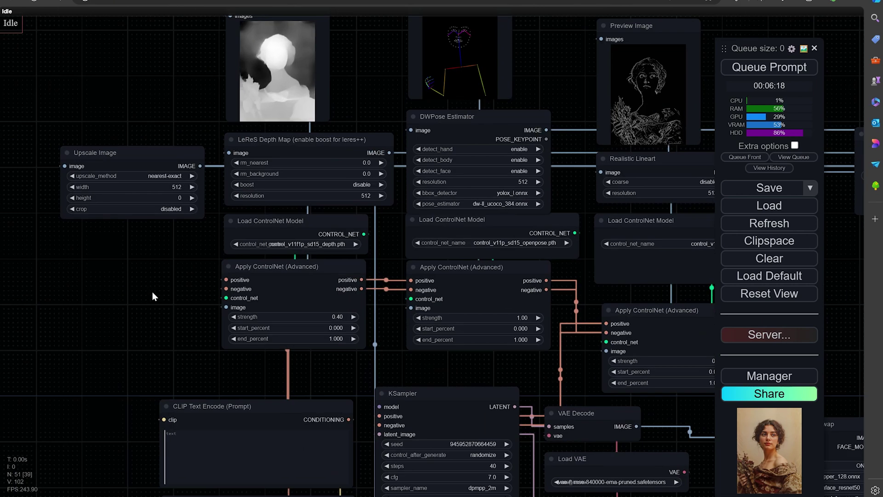
pyautogui.scroll(1, 131, 303)
pyautogui.moveTo(96, 184); pyautogui.dragTo(90, 193)
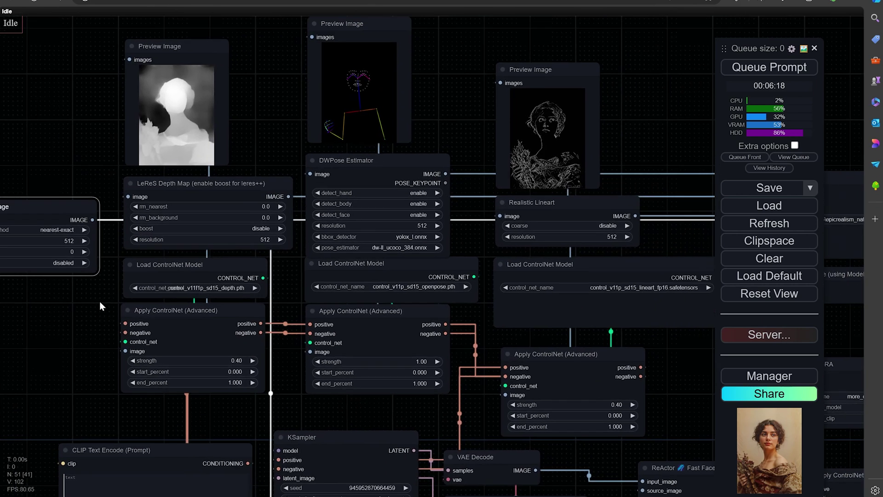
pyautogui.moveTo(172, 283); pyautogui.dragTo(99, 302)
# Step: Move the depth map's Preview Image node up so it is level with the pose preview
pyautogui.moveTo(252, 131); pyautogui.dragTo(239, 226)
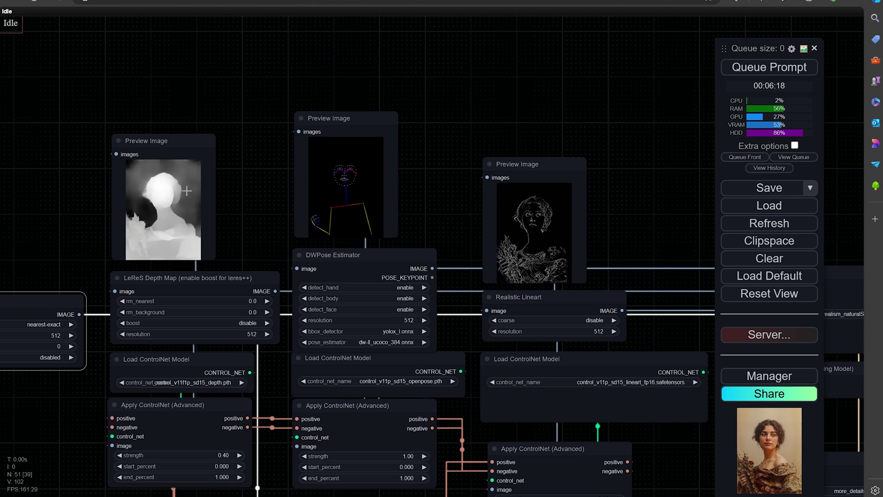
pyautogui.moveTo(247, 191); pyautogui.dragTo(244, 175)
pyautogui.click(142, 113)
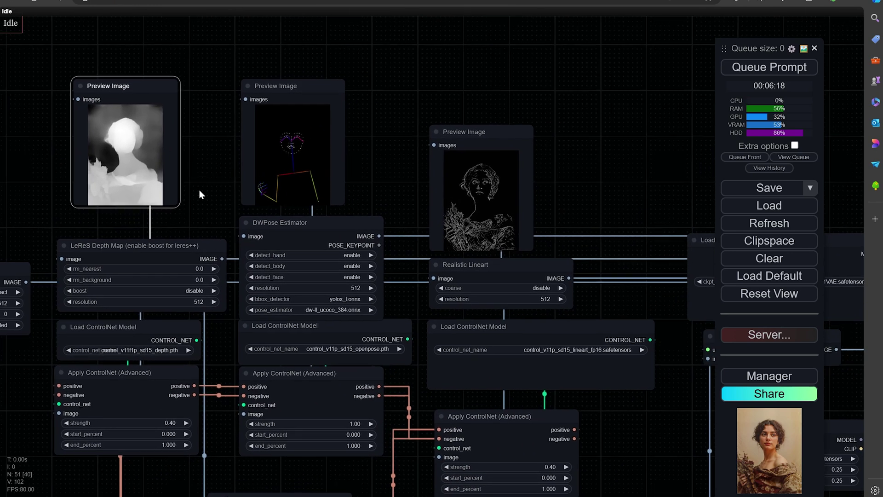
pyautogui.moveTo(247, 193); pyautogui.dragTo(199, 190)
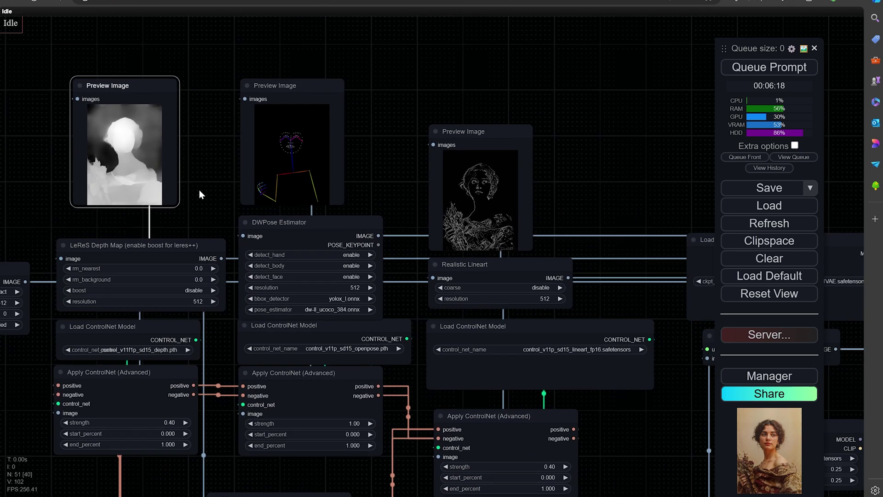
# Step: Move the lineart's Preview Image node up, further above the Realistic Lineart node
pyautogui.moveTo(362, 184); pyautogui.dragTo(317, 162)
pyautogui.click(427, 106)
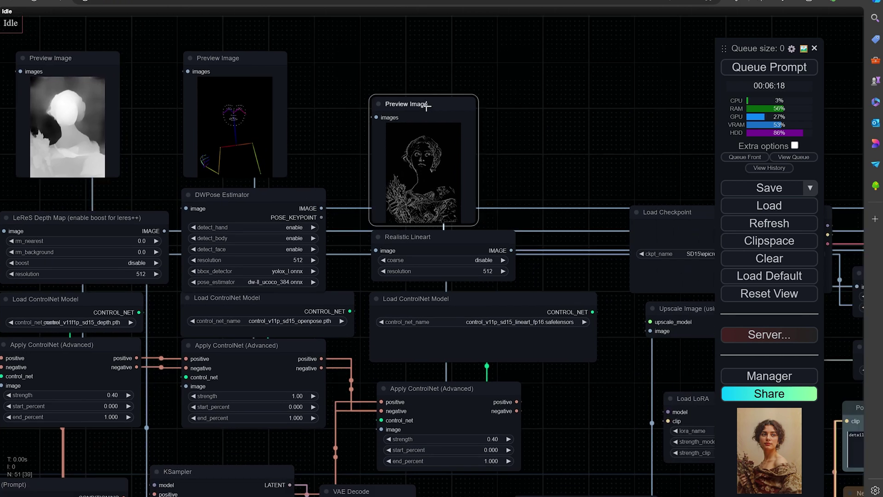
pyautogui.moveTo(426, 106); pyautogui.dragTo(412, 67)
pyautogui.moveTo(350, 142); pyautogui.dragTo(384, 71)
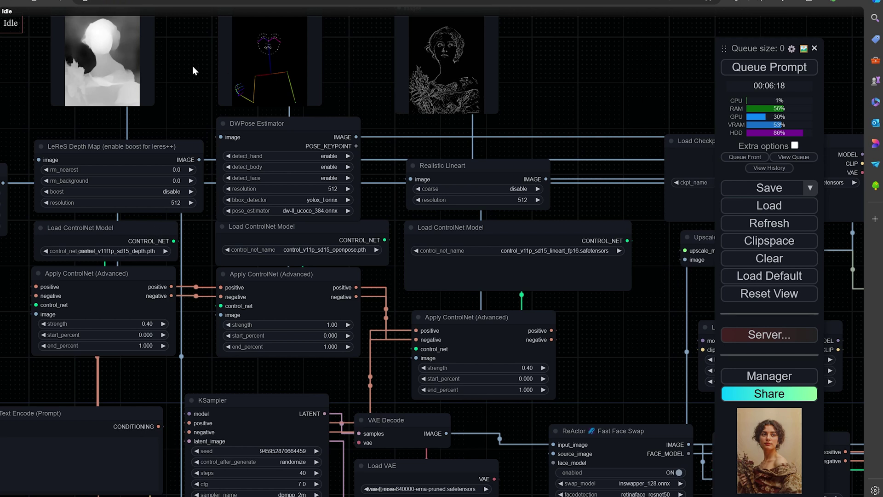
# Step: Nudge the lineart preview node up and left to bring it in line with the depth and pose previews
pyautogui.moveTo(193, 69); pyautogui.dragTo(189, 103)
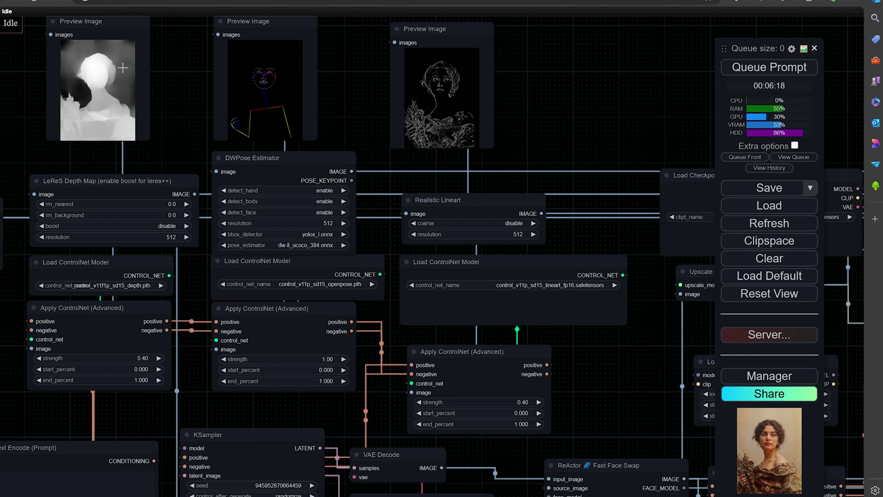
pyautogui.scroll(-2, 168, 101)
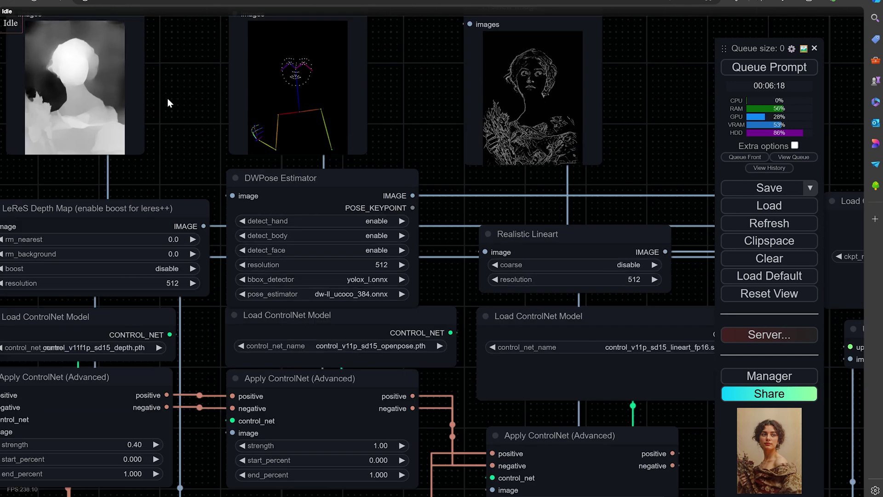
pyautogui.moveTo(167, 99); pyautogui.dragTo(199, 117)
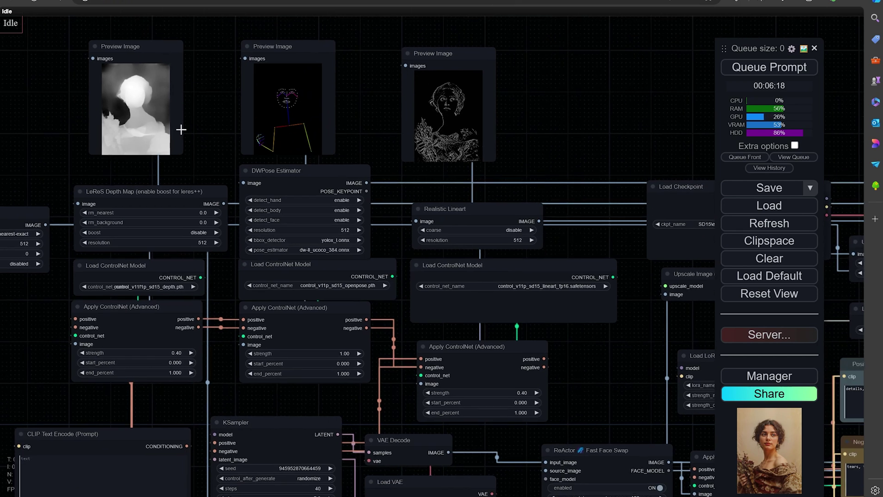
pyautogui.moveTo(205, 121); pyautogui.dragTo(192, 121)
pyautogui.moveTo(384, 123); pyautogui.dragTo(366, 117)
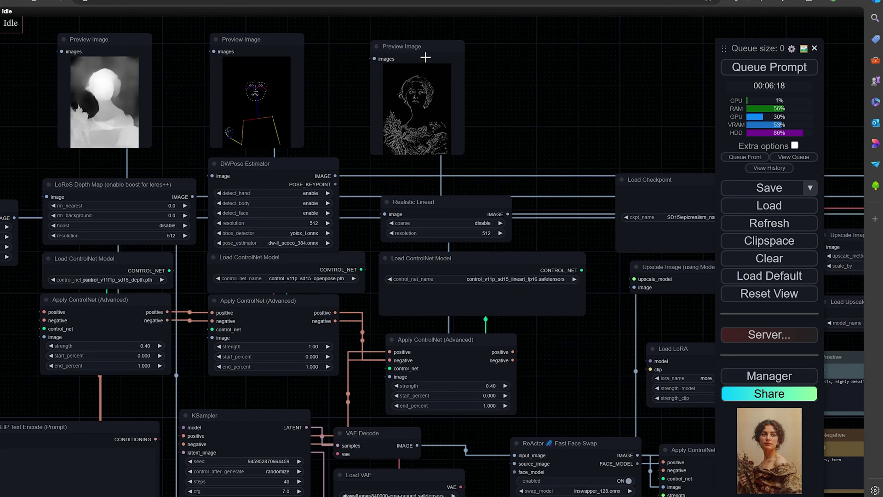
pyautogui.moveTo(424, 54); pyautogui.dragTo(414, 45)
pyautogui.moveTo(497, 140); pyautogui.dragTo(504, 102)
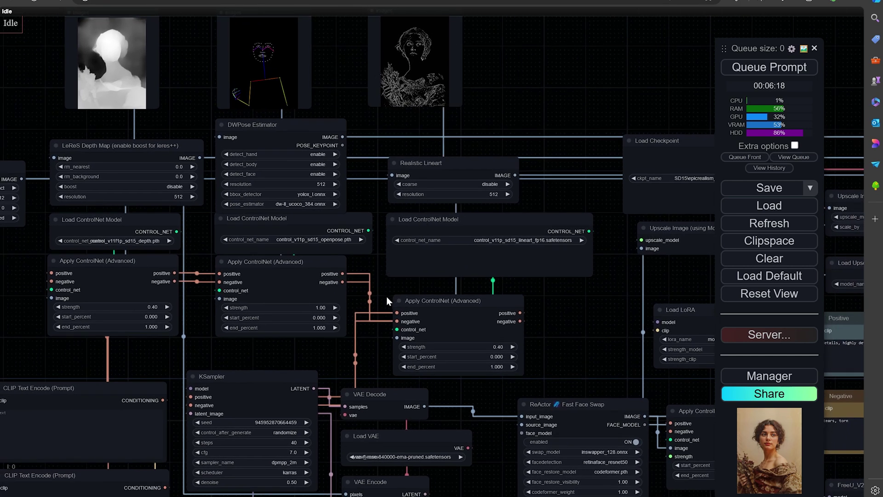
# Step: Shift the KSampler node slightly up and to the right, closer to the VAE Decode node
pyautogui.moveTo(386, 296); pyautogui.dragTo(387, 238)
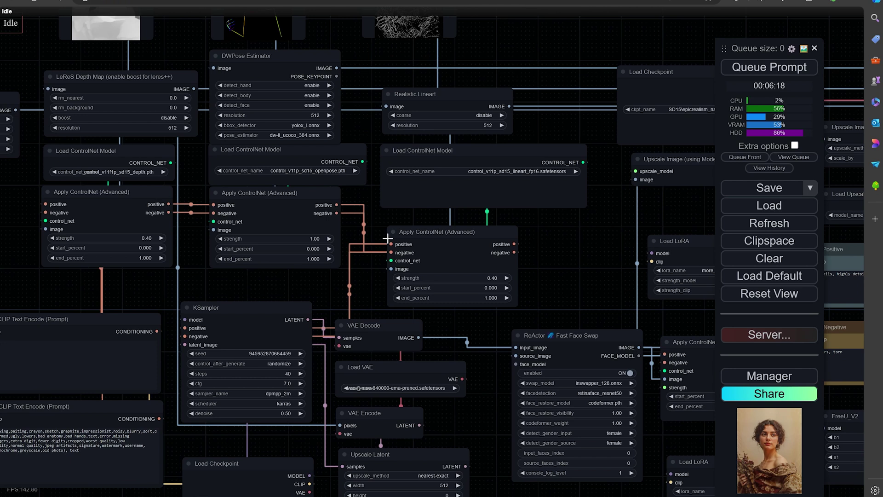
pyautogui.moveTo(374, 300); pyautogui.dragTo(348, 188)
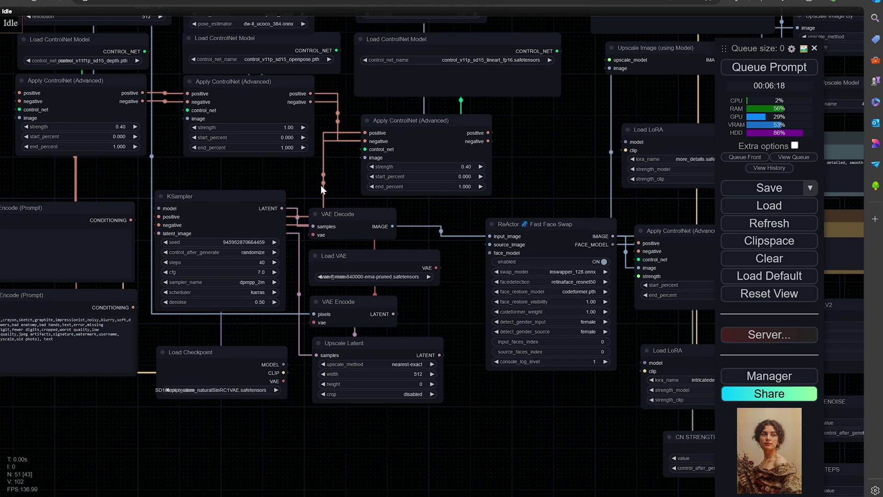
pyautogui.moveTo(279, 178); pyautogui.dragTo(290, 162)
pyautogui.moveTo(267, 201); pyautogui.dragTo(273, 192)
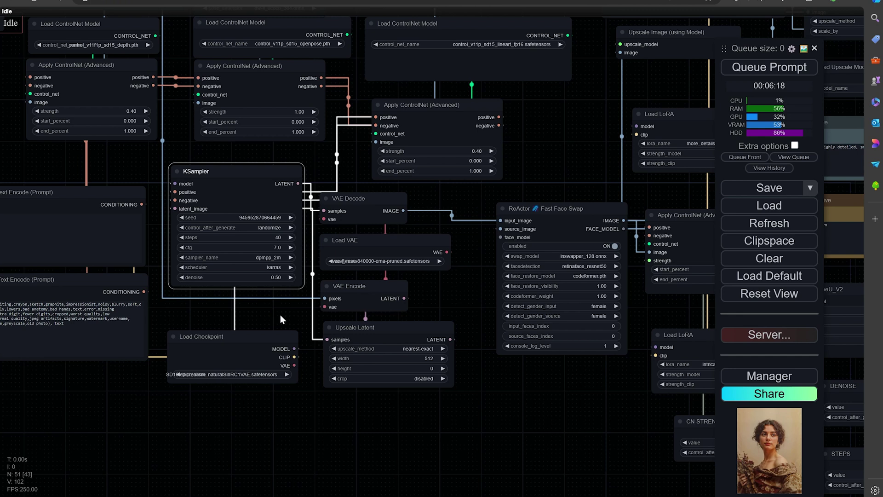
# Step: Shift the Load Checkpoint node below the KSampler slightly up and left, and enlarge it
pyautogui.moveTo(269, 337); pyautogui.dragTo(255, 329)
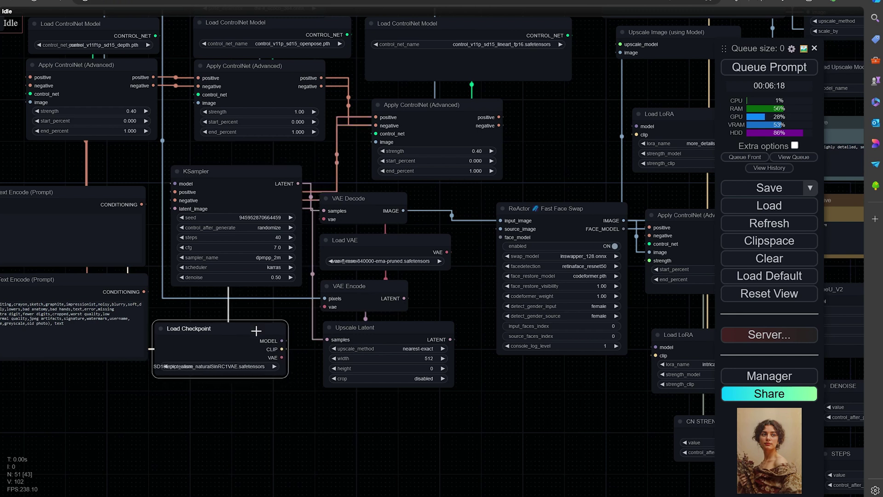
pyautogui.moveTo(299, 392); pyautogui.dragTo(268, 368)
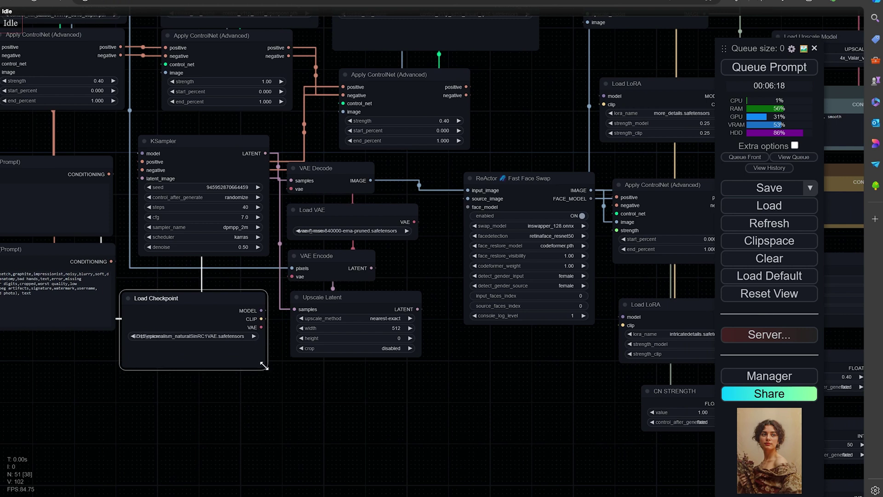
pyautogui.moveTo(451, 365); pyautogui.dragTo(446, 387)
# Step: Reposition the ReActor Fast Face Swap node so its top lines up with the adjacent Apply ControlNet (Advanced) node
pyautogui.moveTo(410, 294); pyautogui.dragTo(326, 289)
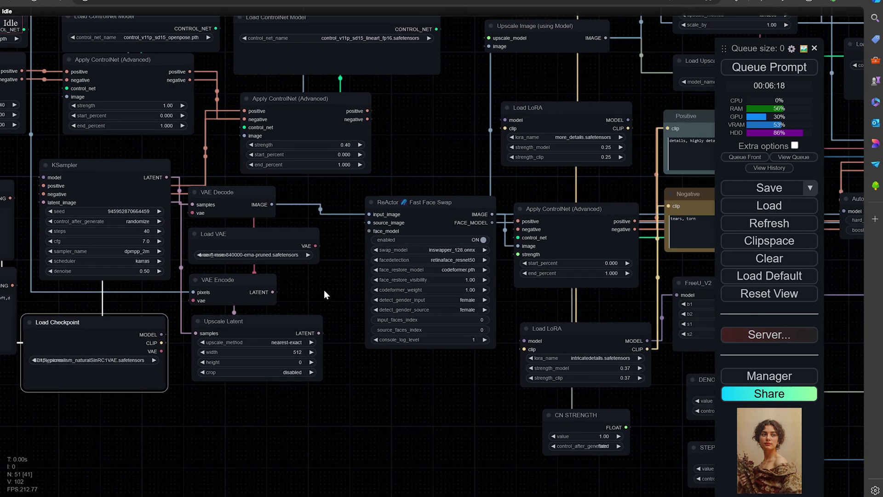
pyautogui.moveTo(331, 271); pyautogui.dragTo(271, 286)
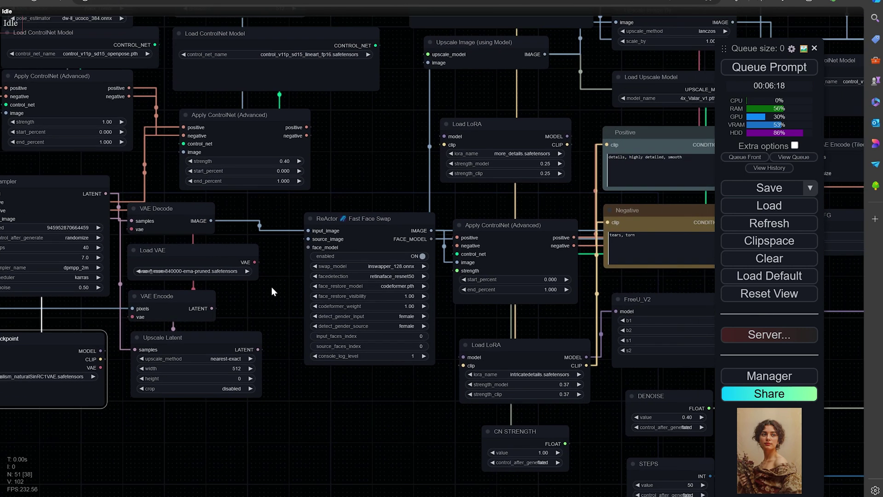
pyautogui.moveTo(372, 162); pyautogui.dragTo(292, 171)
pyautogui.moveTo(290, 223); pyautogui.dragTo(291, 229)
pyautogui.moveTo(295, 170); pyautogui.dragTo(278, 184)
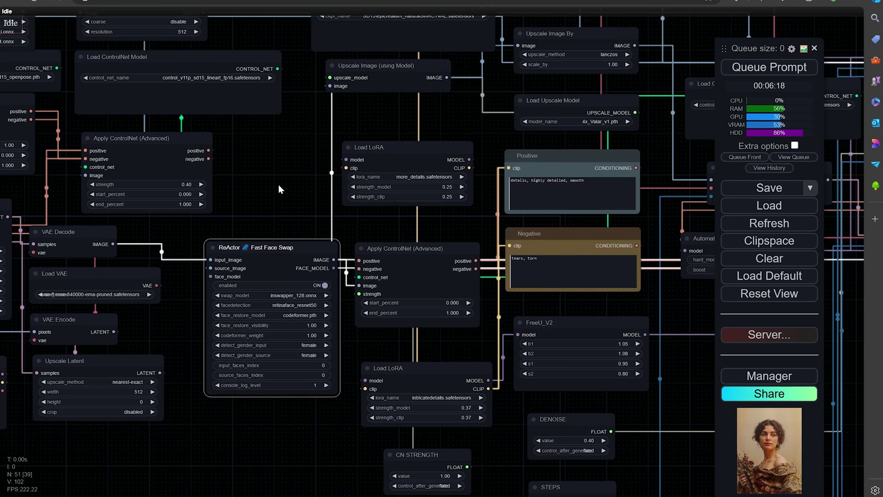
pyautogui.moveTo(277, 244); pyautogui.dragTo(273, 247)
pyautogui.moveTo(295, 195); pyautogui.dragTo(243, 209)
pyautogui.moveTo(230, 264); pyautogui.dragTo(230, 262)
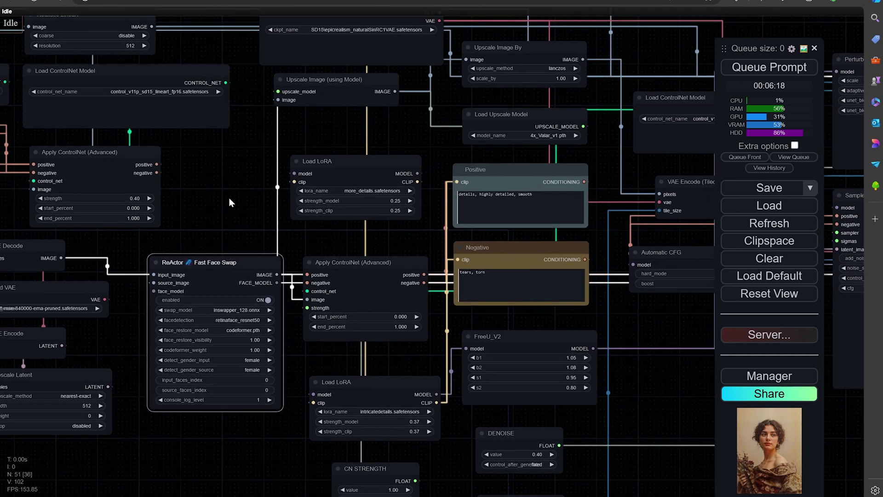
# Step: Shift the Load Checkpoint node slightly up and left, widening its gap to the Upscale Image (using Model) node
pyautogui.moveTo(229, 198); pyautogui.dragTo(196, 239)
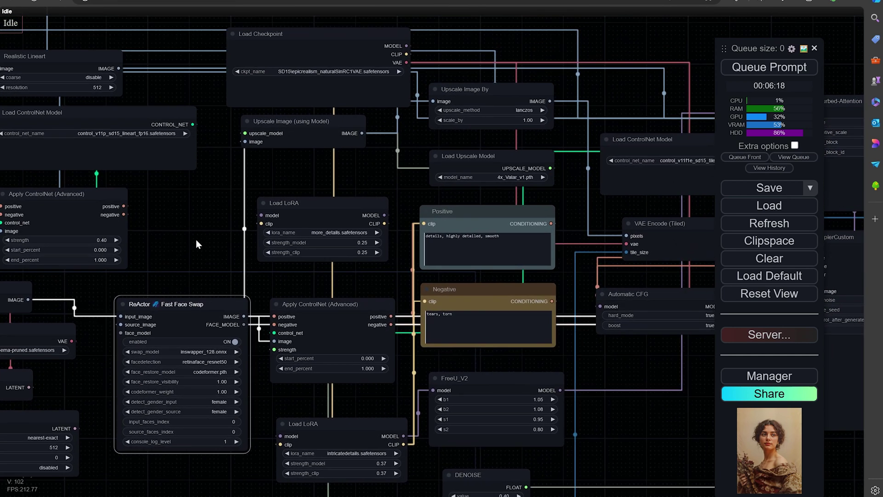
pyautogui.scroll(-1, 196, 239)
pyautogui.scroll(-2, 195, 239)
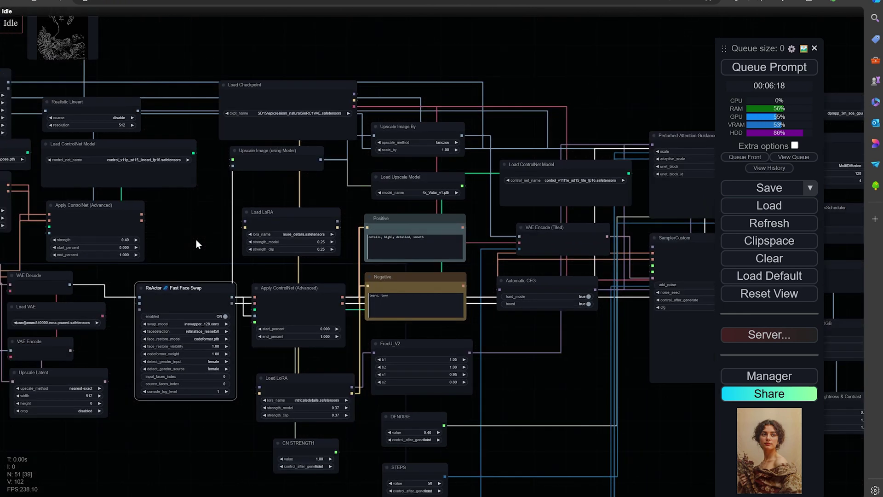
pyautogui.scroll(2, 195, 240)
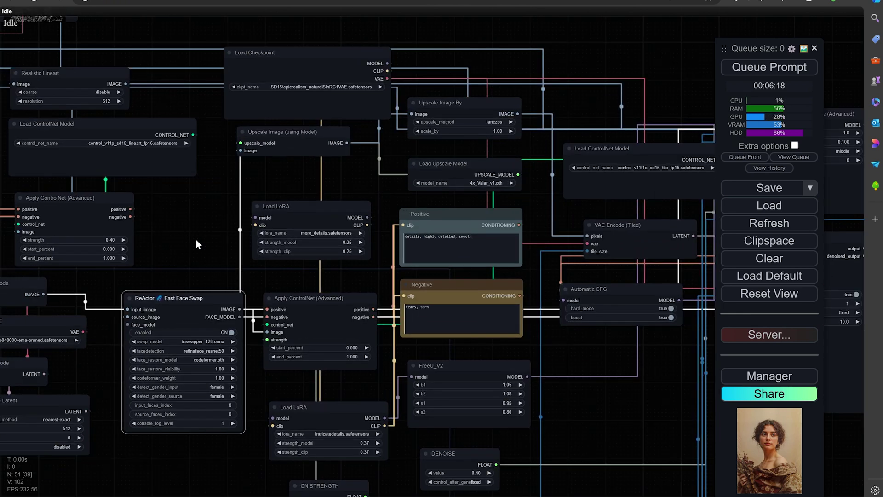
pyautogui.moveTo(183, 210); pyautogui.dragTo(145, 262)
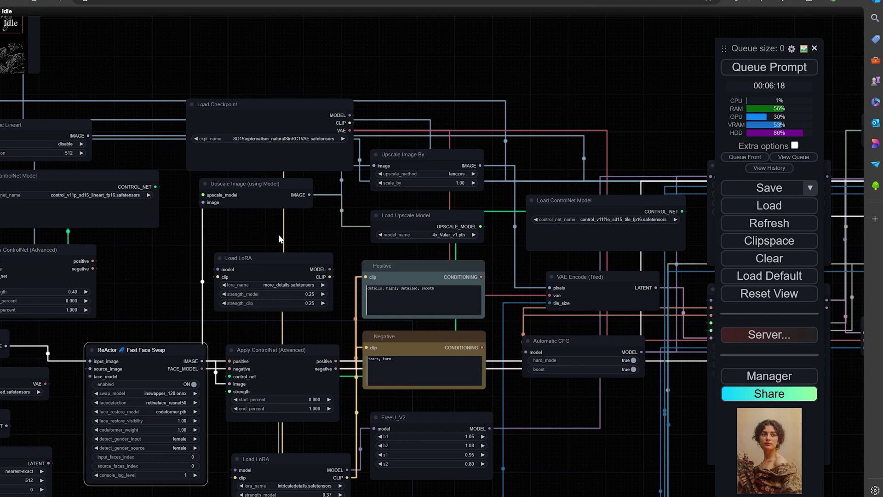
pyautogui.moveTo(277, 233); pyautogui.dragTo(235, 206)
pyautogui.moveTo(203, 129); pyautogui.dragTo(182, 82)
pyautogui.moveTo(171, 203); pyautogui.dragTo(252, 176)
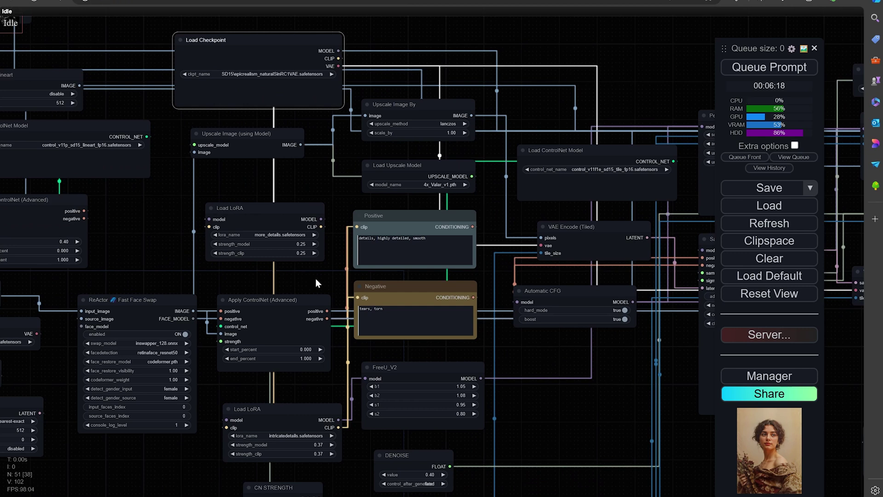
# Step: Examine the second-pass nodes from the LoRA loaders, prompts and FreeU_V2 to SamplerCustom, including the CN STRENGTH, DENOISE, STEPS and TILE SIZE values
pyautogui.moveTo(301, 284); pyautogui.dragTo(319, 228)
pyautogui.scroll(-3, 191, 331)
pyautogui.scroll(4, 208, 395)
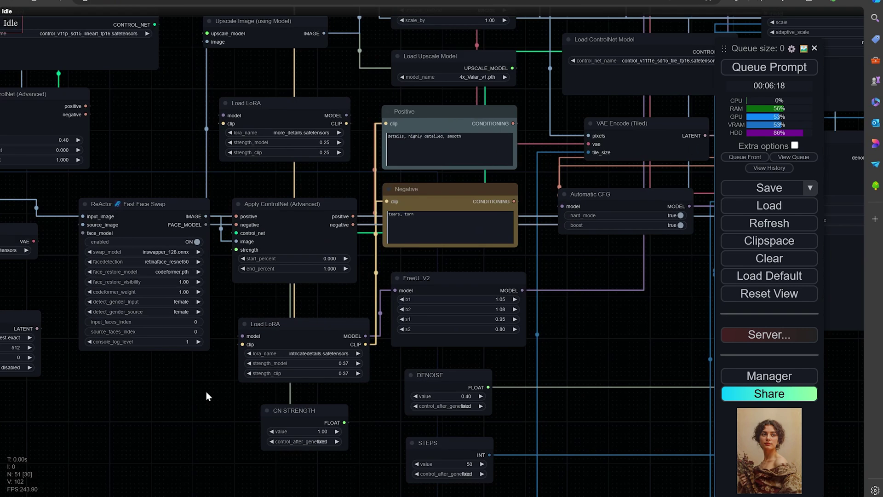
pyautogui.scroll(-2, 206, 395)
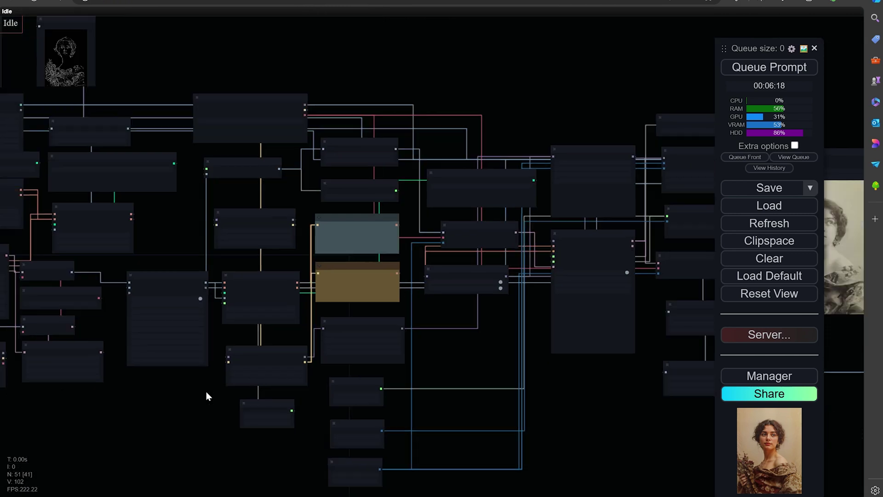
pyautogui.moveTo(207, 394); pyautogui.dragTo(463, 481)
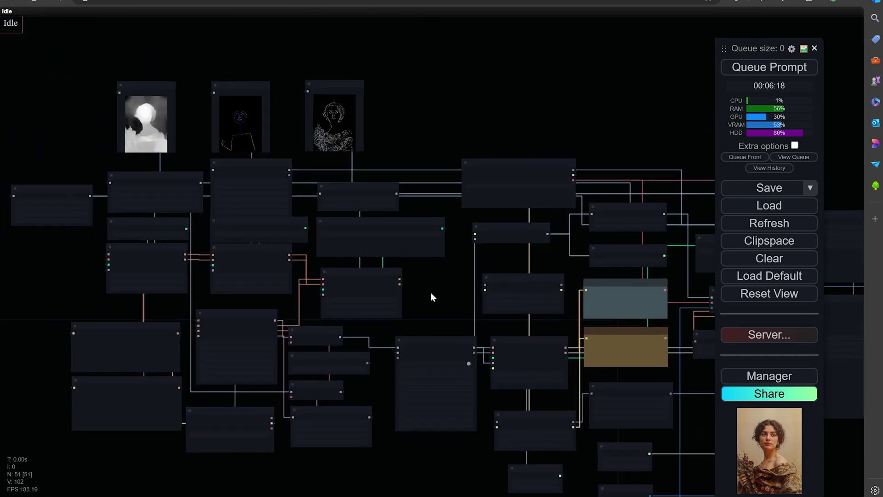
pyautogui.moveTo(431, 296); pyautogui.dragTo(140, 269)
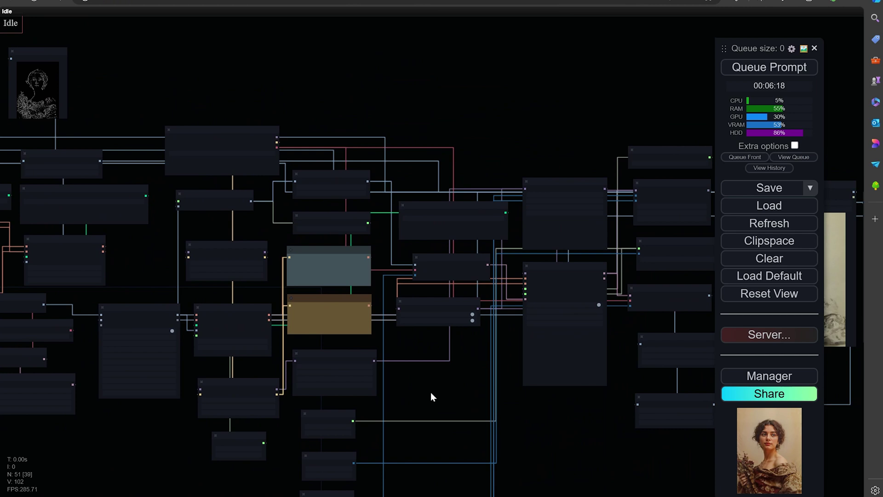
pyautogui.moveTo(552, 441); pyautogui.dragTo(570, 409)
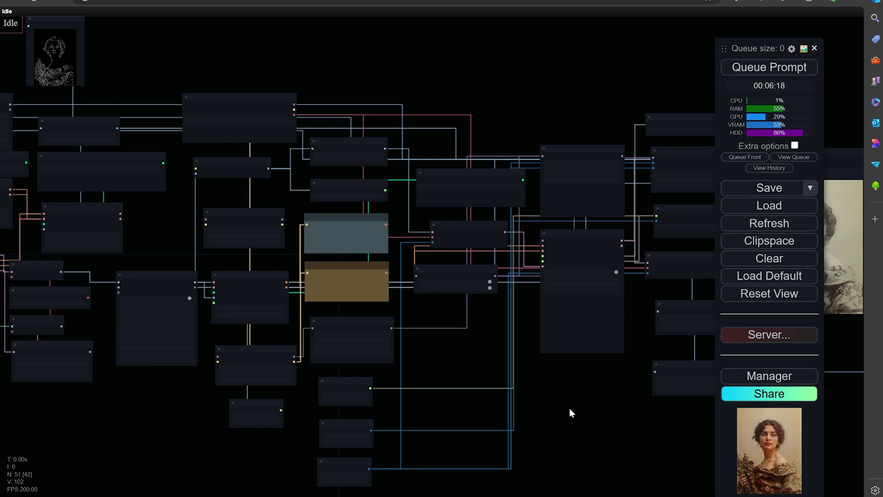
pyautogui.scroll(1, 570, 407)
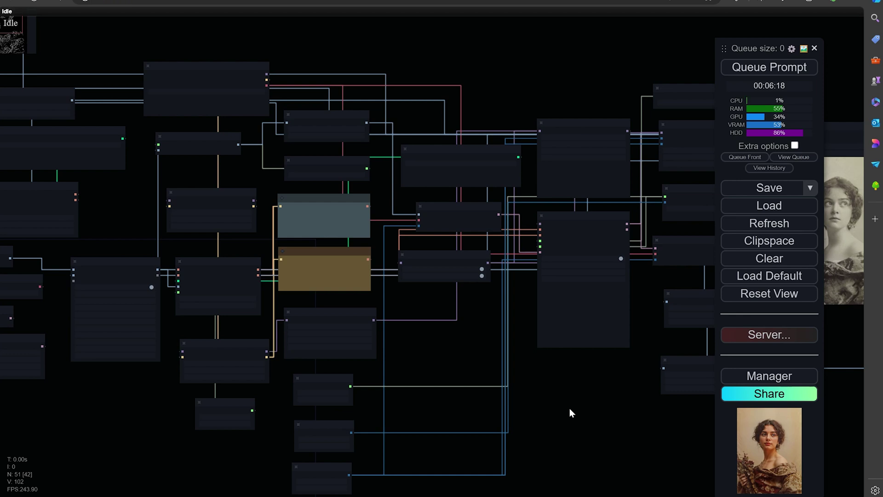
pyautogui.scroll(5, 569, 408)
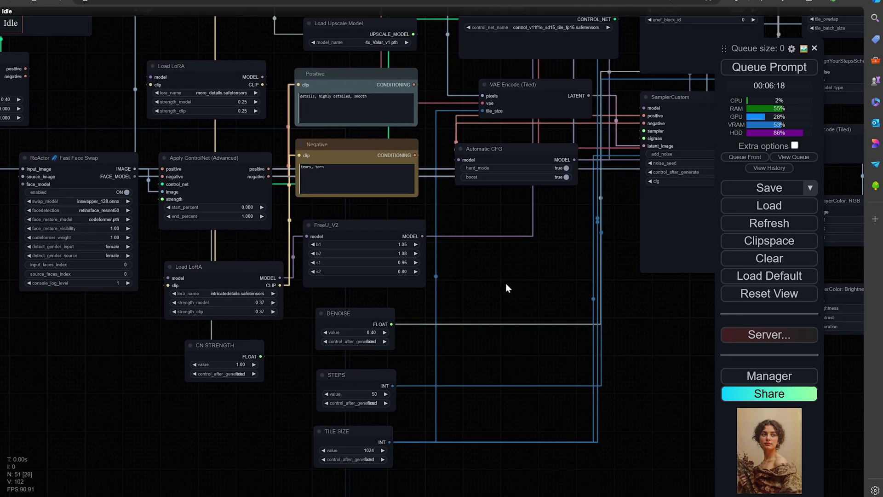
pyautogui.moveTo(507, 284); pyautogui.dragTo(476, 324)
pyautogui.scroll(-1, 473, 327)
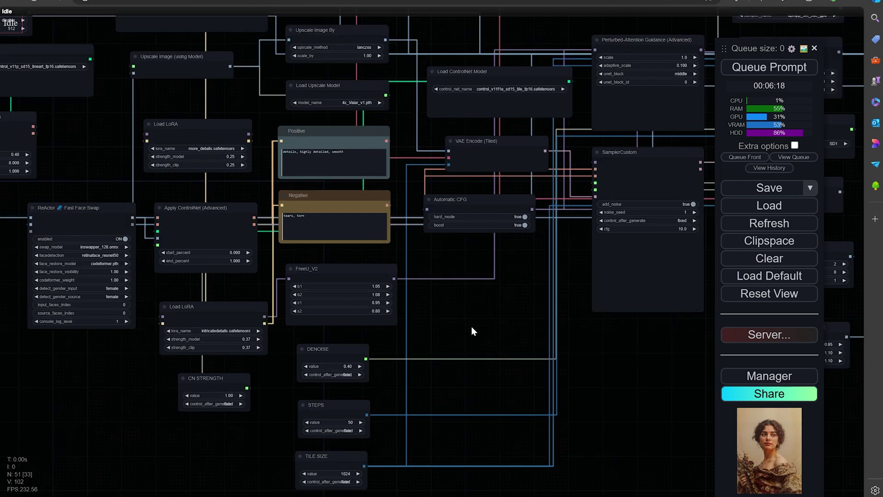
pyautogui.moveTo(484, 317); pyautogui.dragTo(474, 397)
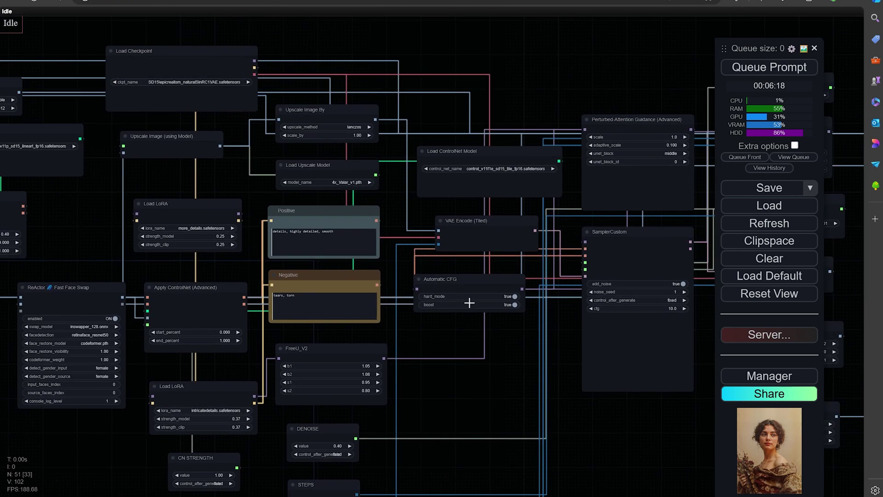
# Step: Trace the workflow from the ControlNet preprocessors through the ReActor face swap and upscaling nodes to the final sampling and decoding stage
pyautogui.scroll(-3, 464, 321)
pyautogui.moveTo(460, 357); pyautogui.dragTo(590, 371)
pyautogui.moveTo(311, 228); pyautogui.dragTo(383, 240)
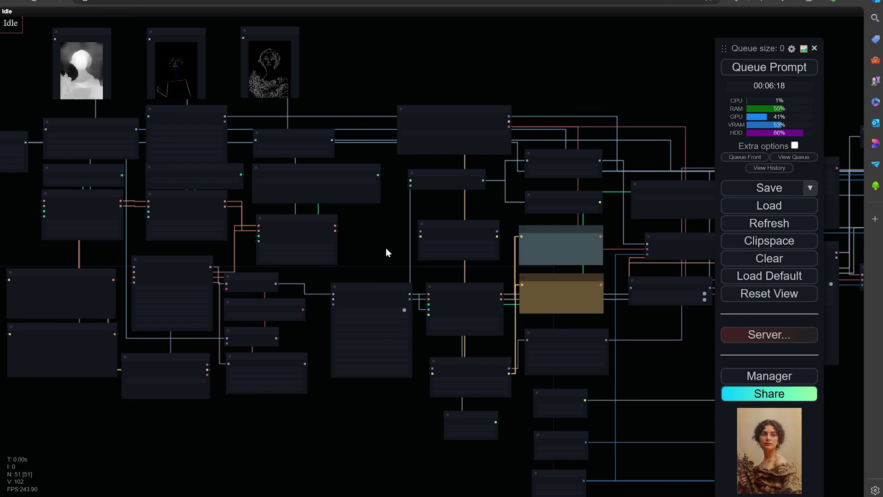
pyautogui.moveTo(385, 248); pyautogui.dragTo(315, 237)
pyautogui.scroll(2, 410, 244)
pyautogui.scroll(-2, 314, 236)
pyautogui.scroll(2, 315, 236)
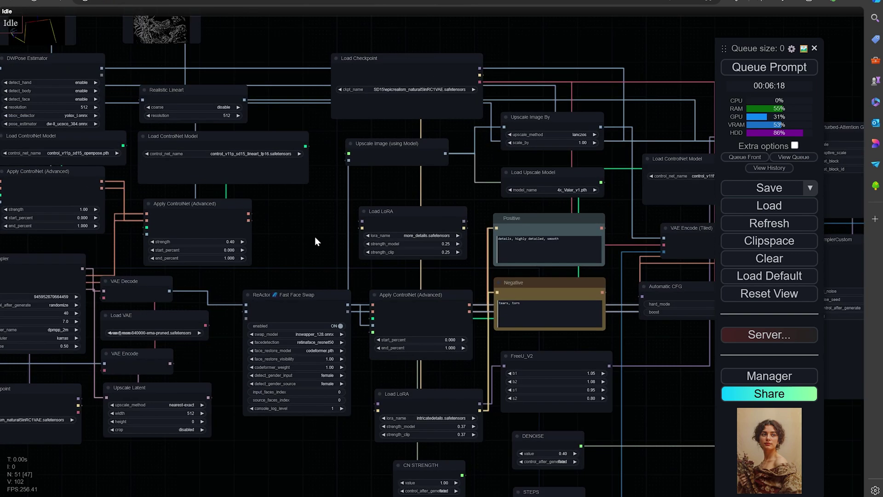
pyautogui.moveTo(635, 357); pyautogui.dragTo(448, 335)
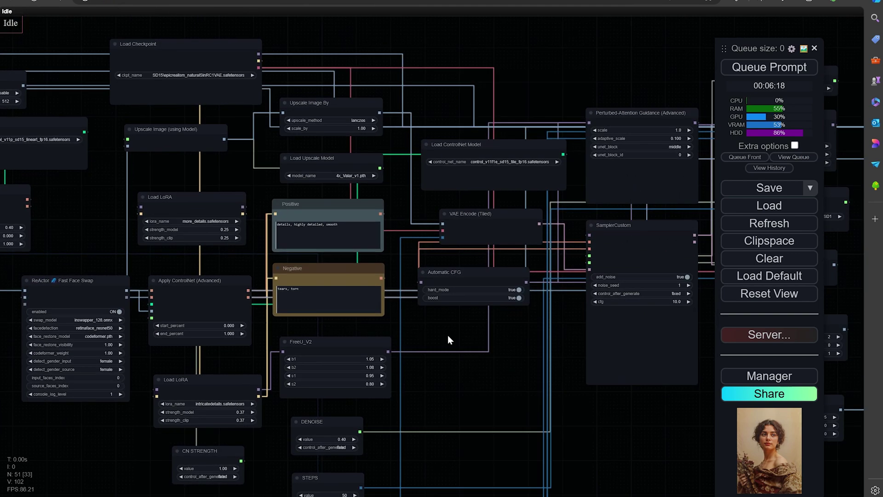
pyautogui.moveTo(568, 341); pyautogui.dragTo(389, 341)
pyautogui.moveTo(540, 323); pyautogui.dragTo(413, 329)
# Step: Compare the original black-and-white portrait in the Load Image node with the first saved colour result at close range
pyautogui.scroll(8, 608, 374)
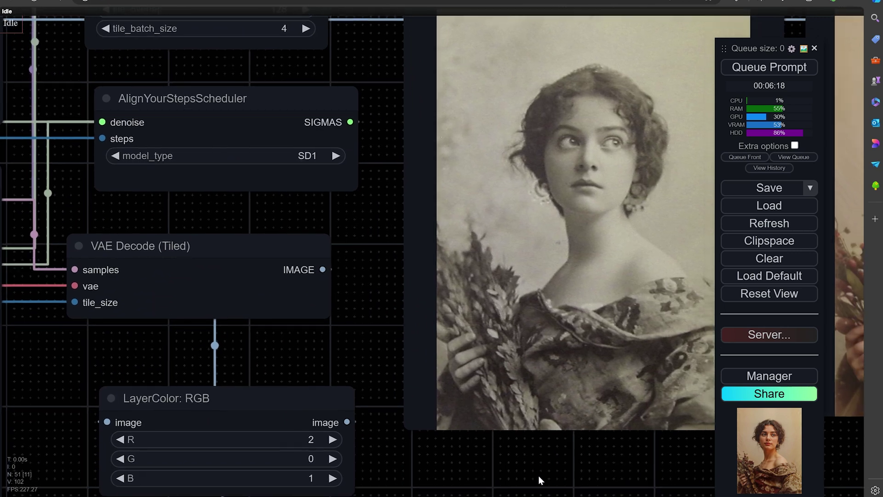
pyautogui.moveTo(603, 462); pyautogui.dragTo(555, 478)
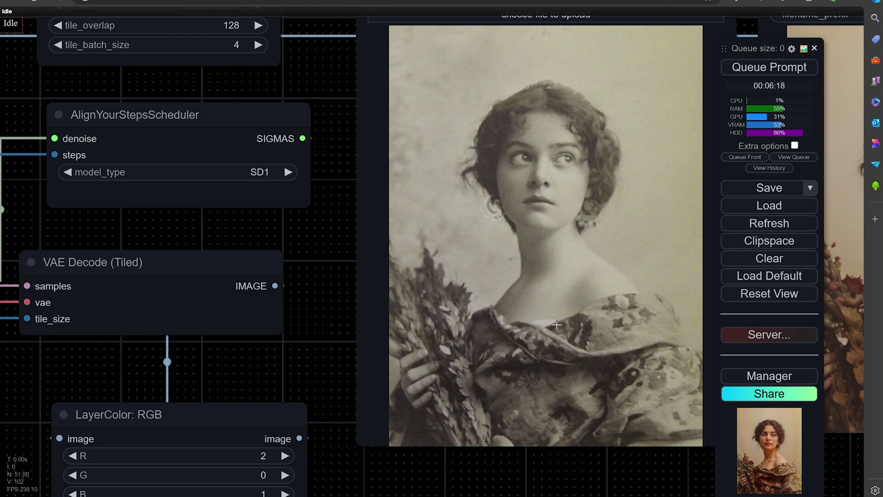
pyautogui.scroll(-1, 556, 324)
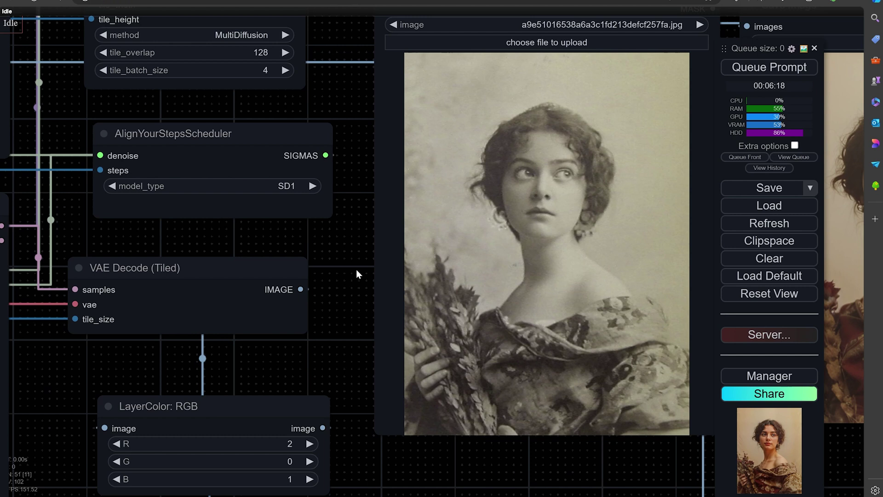
pyautogui.moveTo(569, 457); pyautogui.dragTo(487, 468)
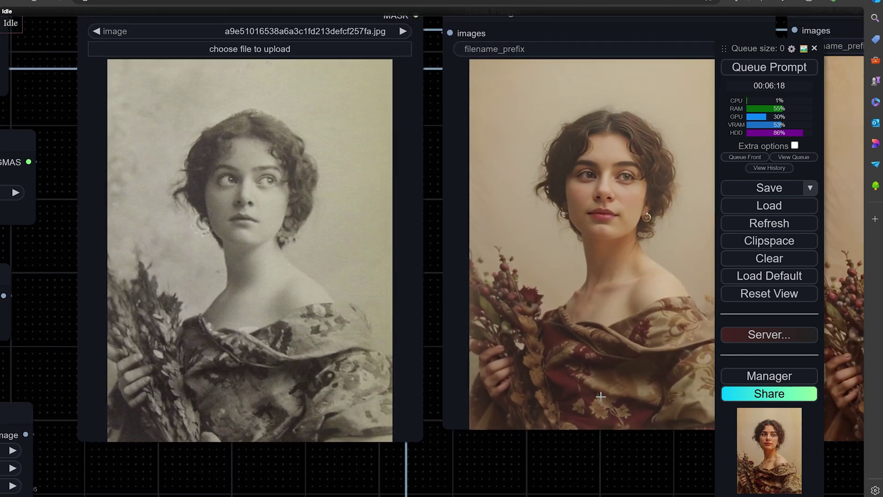
pyautogui.scroll(2, 609, 383)
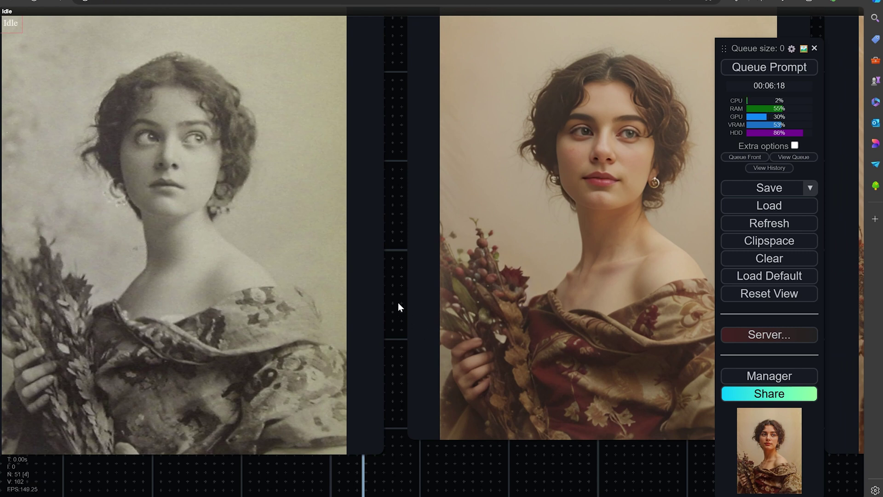
pyautogui.moveTo(398, 302); pyautogui.dragTo(397, 313)
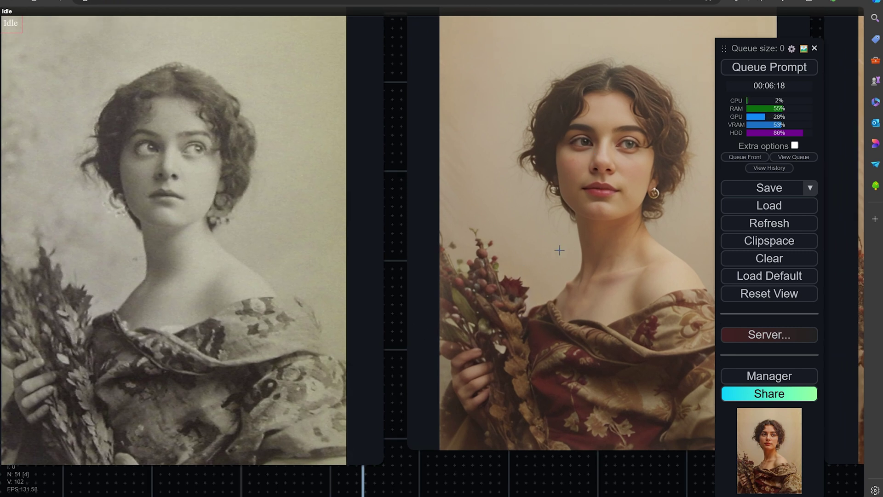
pyautogui.scroll(-1, 553, 259)
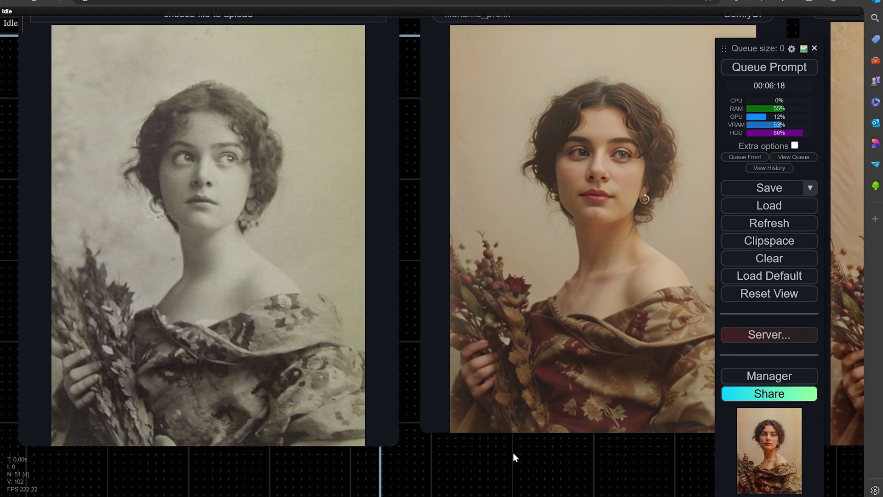
pyautogui.scroll(-2, 512, 452)
pyautogui.scroll(1, 573, 454)
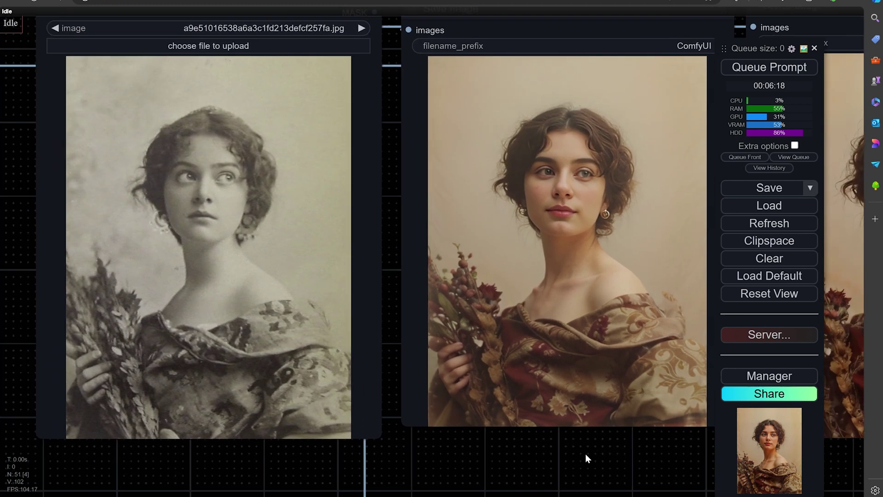
pyautogui.moveTo(586, 454); pyautogui.dragTo(629, 450)
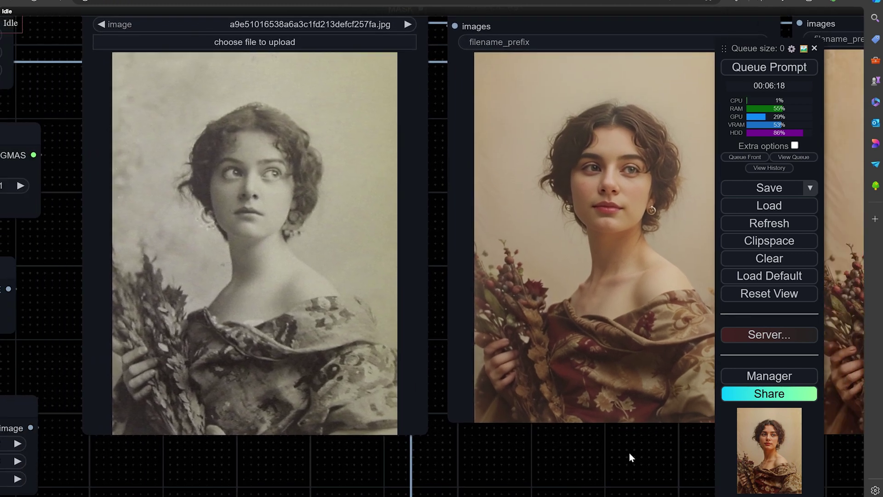
# Step: Compare the images in the two Save Image nodes side by side
pyautogui.moveTo(628, 451); pyautogui.dragTo(375, 439)
pyautogui.moveTo(575, 448); pyautogui.dragTo(359, 457)
pyautogui.rightClick(461, 295)
pyautogui.click(697, 147)
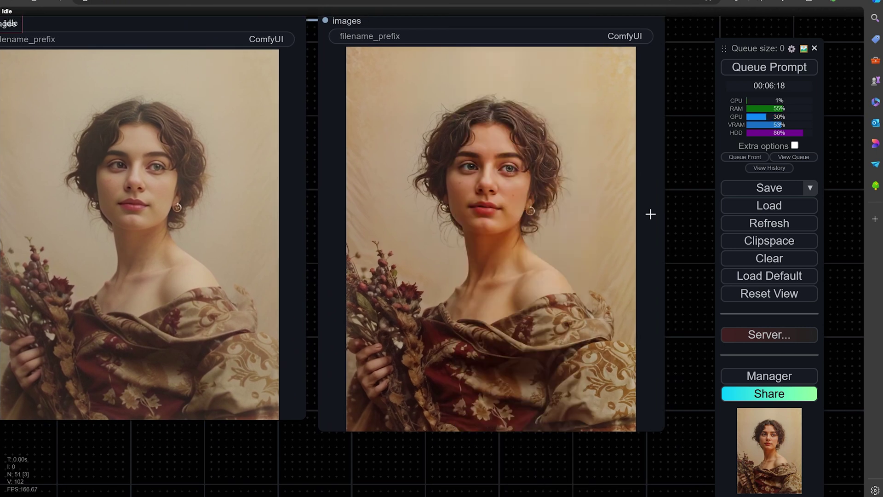
pyautogui.scroll(5, 651, 214)
pyautogui.scroll(-6, 650, 214)
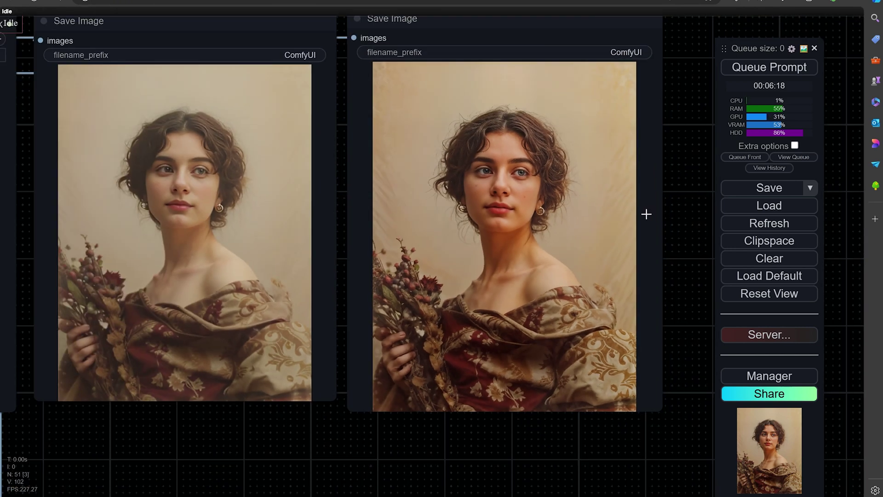
# Step: Open the second Save Image node's picture at full size in a separate browser tab, and return to the workflow
pyautogui.rightClick(492, 207)
pyautogui.click(526, 72)
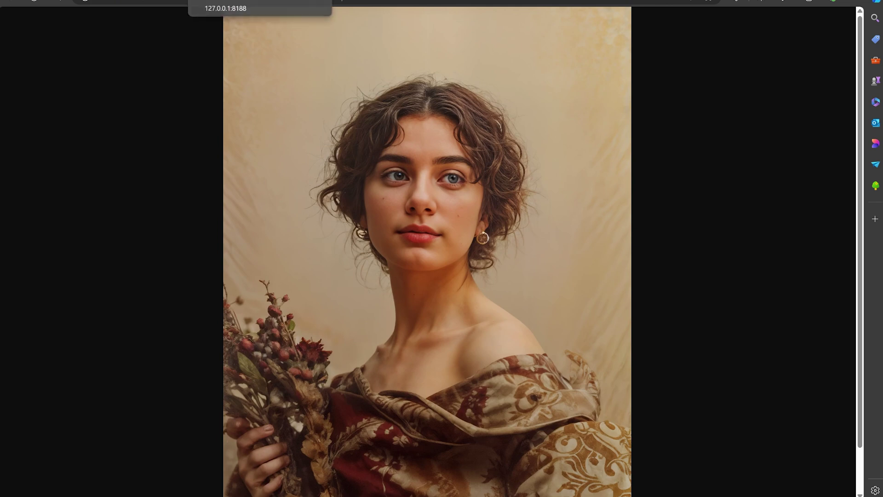
pyautogui.click(257, 1)
pyautogui.scroll(-2, 343, 303)
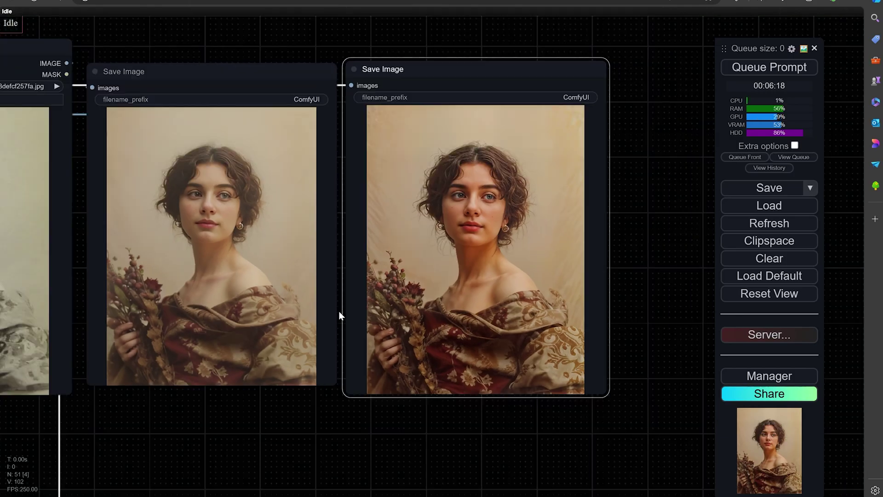
# Step: Review the source portrait beside both saved results, and go back over the ReActor Fast Face Swap and second-pass LoRA settings
pyautogui.moveTo(271, 470); pyautogui.dragTo(385, 445)
pyautogui.scroll(-1, 368, 446)
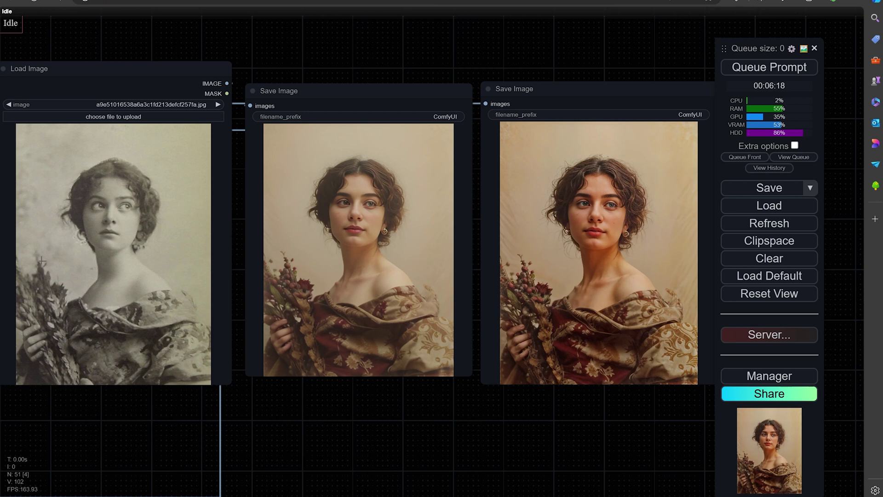
pyautogui.scroll(-1, 92, 264)
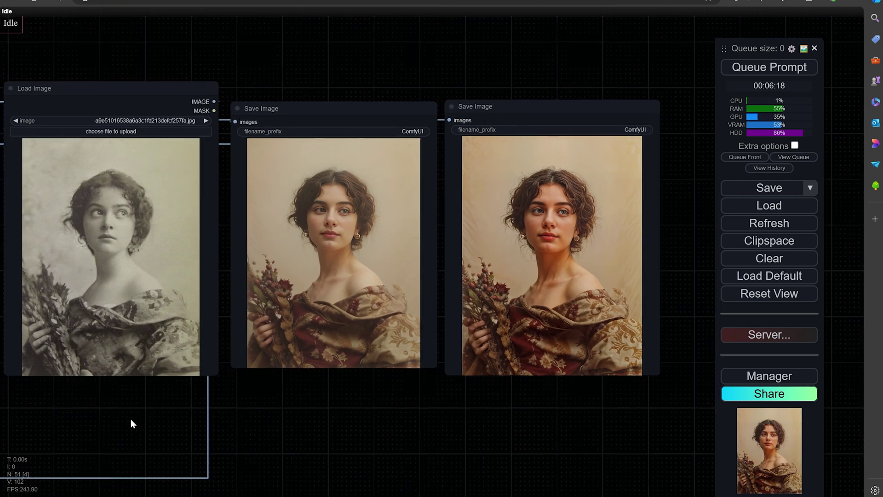
pyautogui.scroll(-3, 190, 412)
pyautogui.scroll(-2, 192, 409)
pyautogui.moveTo(186, 432); pyautogui.dragTo(552, 349)
pyautogui.moveTo(346, 428); pyautogui.dragTo(518, 408)
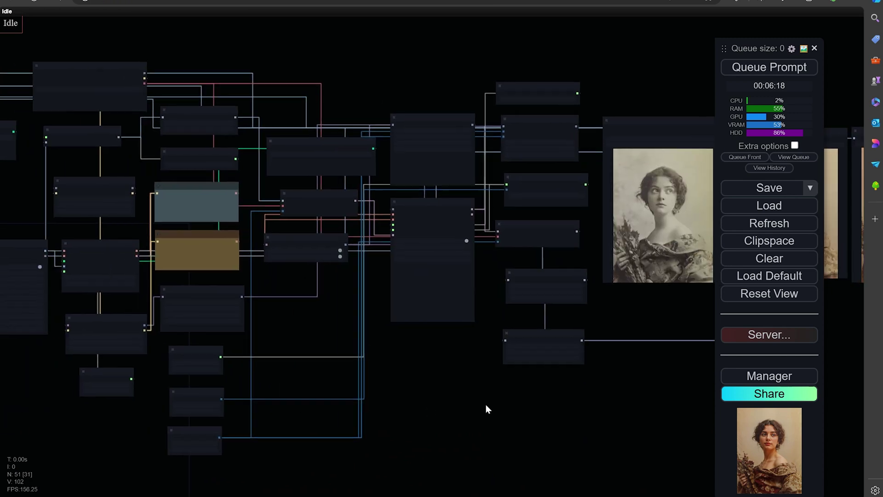
pyautogui.moveTo(287, 352); pyautogui.dragTo(394, 348)
pyautogui.scroll(6, 152, 170)
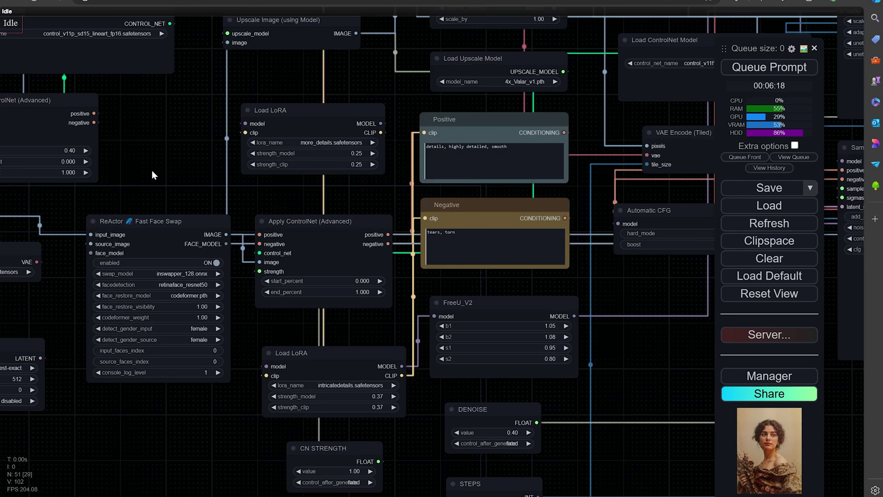
pyautogui.moveTo(152, 171); pyautogui.dragTo(267, 217)
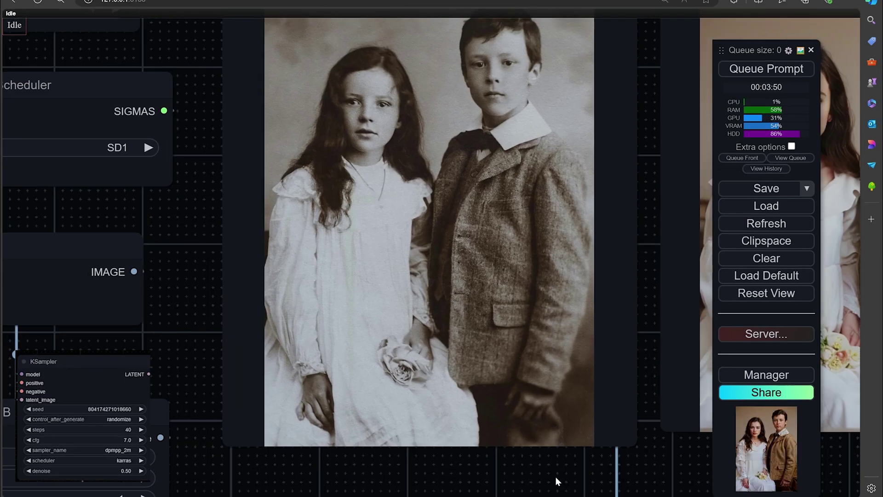
# Step: Examine the original black-and-white portrait in the Load Image node at close range
pyautogui.scroll(3, 555, 477)
pyautogui.moveTo(417, 273); pyautogui.dragTo(433, 274)
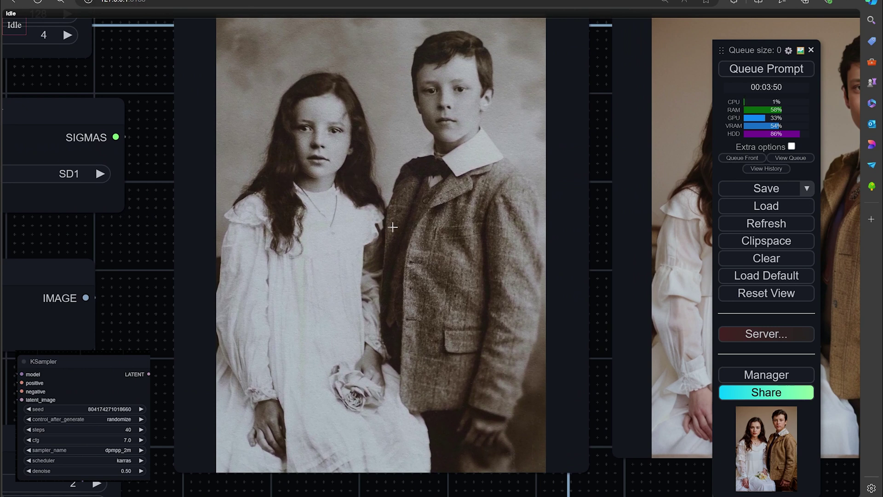
pyautogui.scroll(-2, 392, 229)
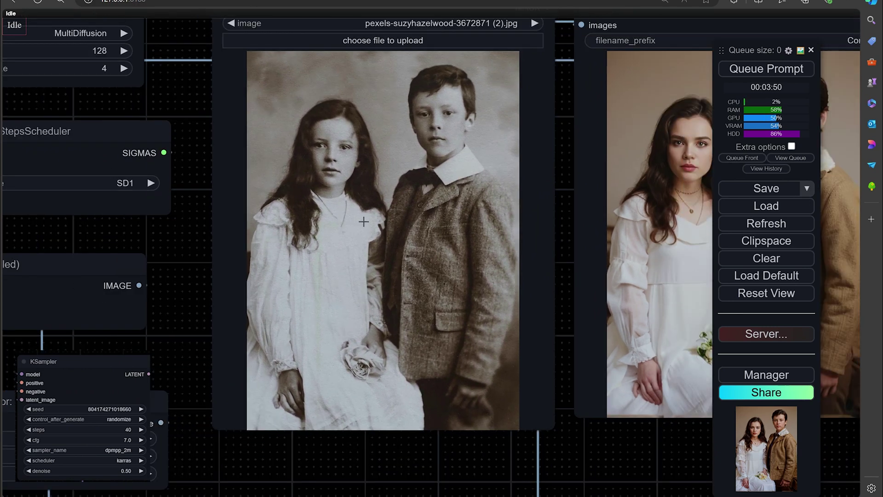
pyautogui.scroll(1, 304, 228)
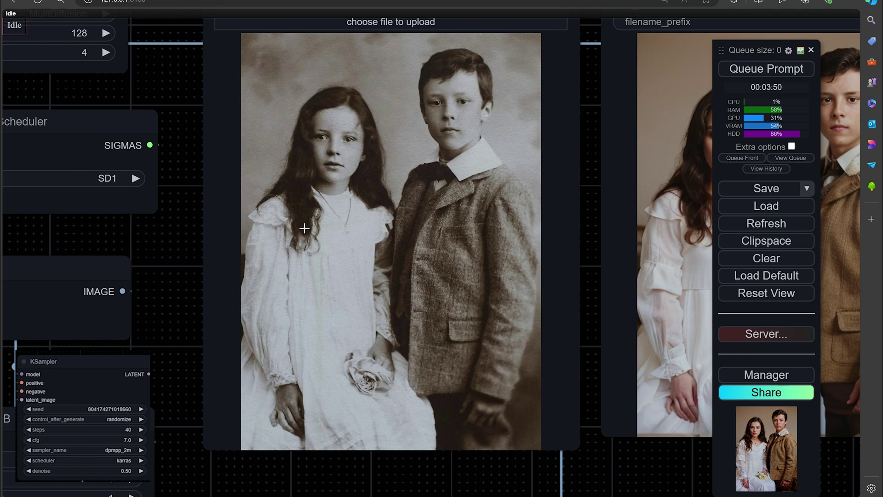
pyautogui.scroll(-1, 304, 229)
# Step: Inspect the first saved colour portrait, and shift its Save Image node slightly closer to the Load Image node
pyautogui.moveTo(563, 228); pyautogui.dragTo(216, 242)
pyautogui.scroll(2, 337, 239)
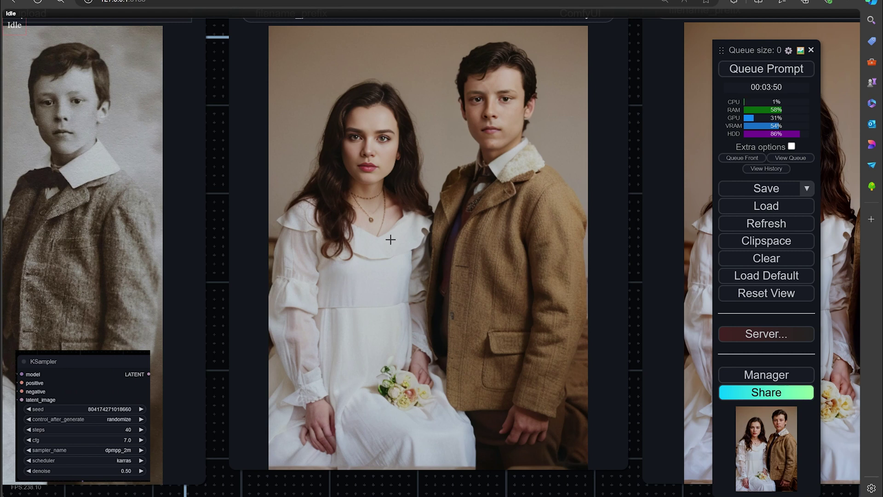
pyautogui.scroll(-2, 390, 239)
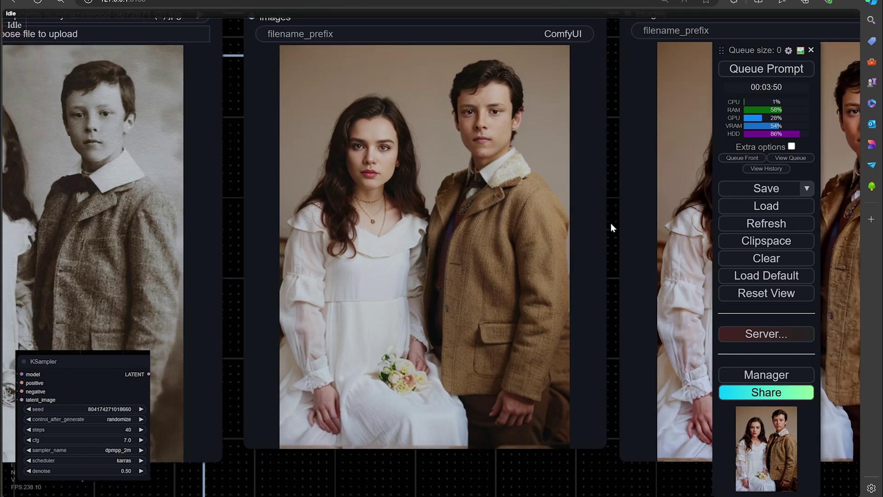
pyautogui.moveTo(611, 226); pyautogui.dragTo(579, 235)
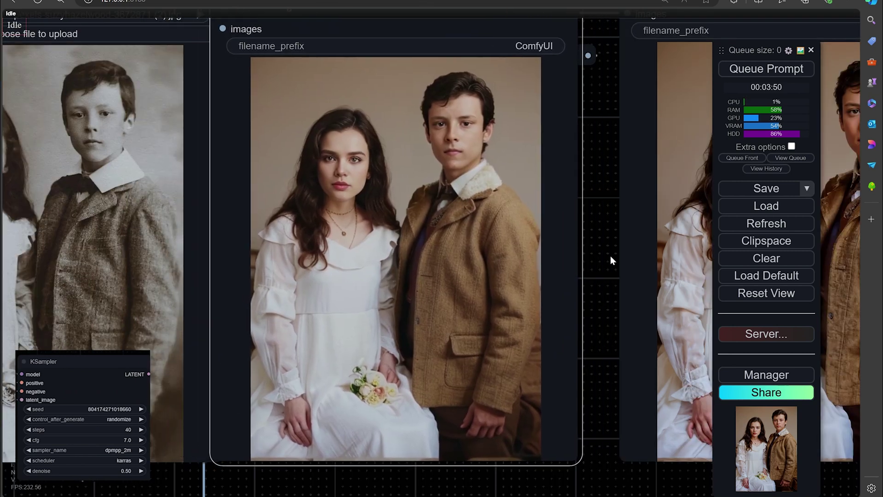
# Step: Compare the second saved portrait with the first result and the source photo, checking the faces and the fabric detail
pyautogui.moveTo(610, 256); pyautogui.dragTo(200, 256)
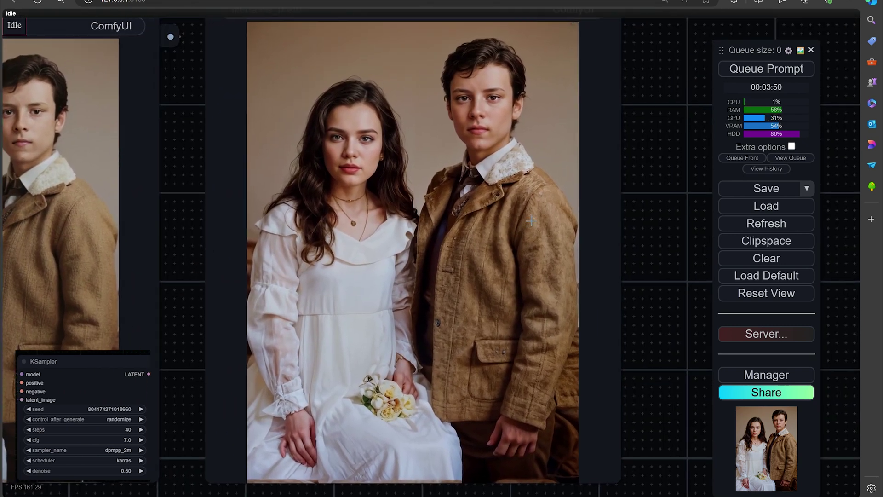
pyautogui.scroll(-1, 489, 283)
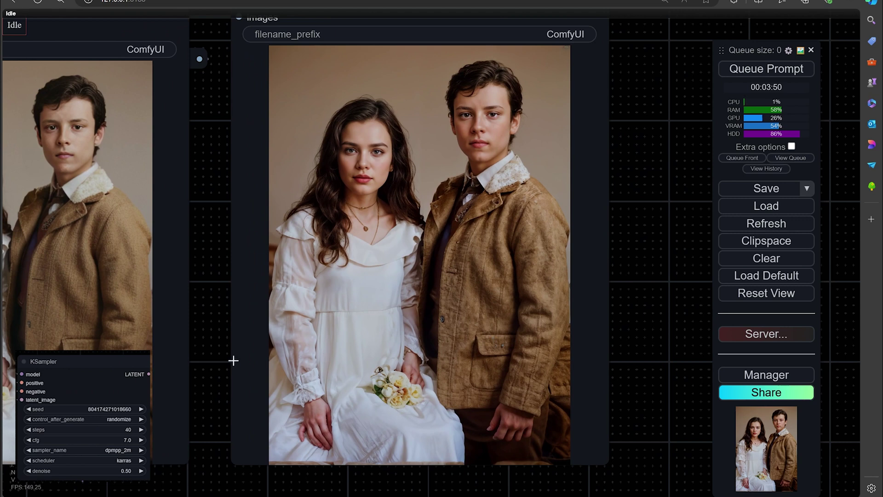
pyautogui.moveTo(210, 361); pyautogui.dragTo(709, 349)
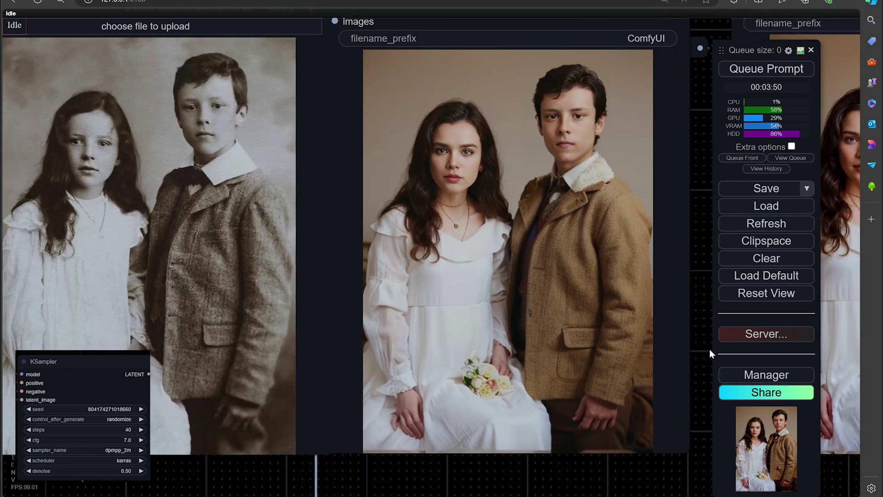
pyautogui.moveTo(709, 349); pyautogui.dragTo(276, 348)
pyautogui.scroll(1, 256, 363)
pyautogui.scroll(-2, 256, 357)
pyautogui.scroll(1, 276, 349)
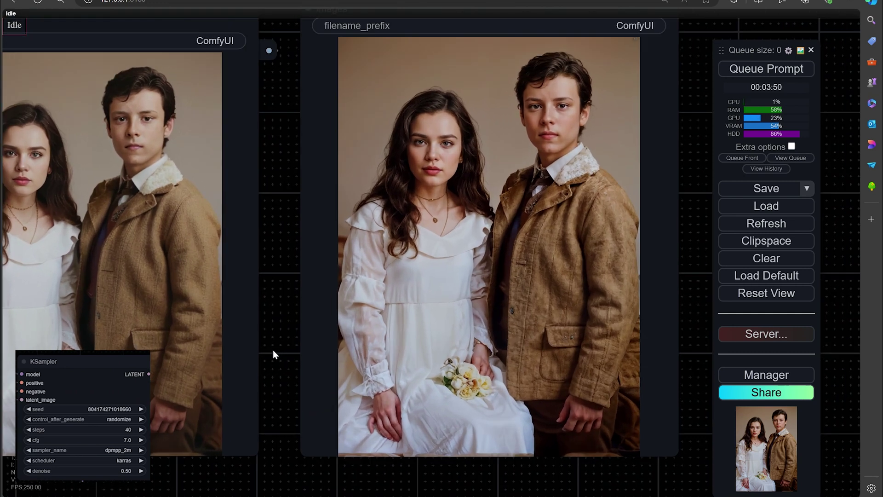
pyautogui.scroll(-2, 275, 355)
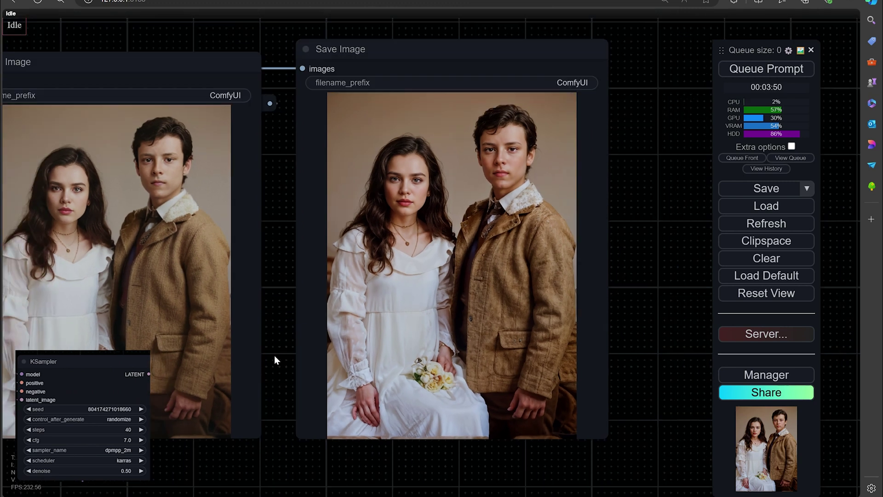
pyautogui.moveTo(274, 355); pyautogui.dragTo(300, 349)
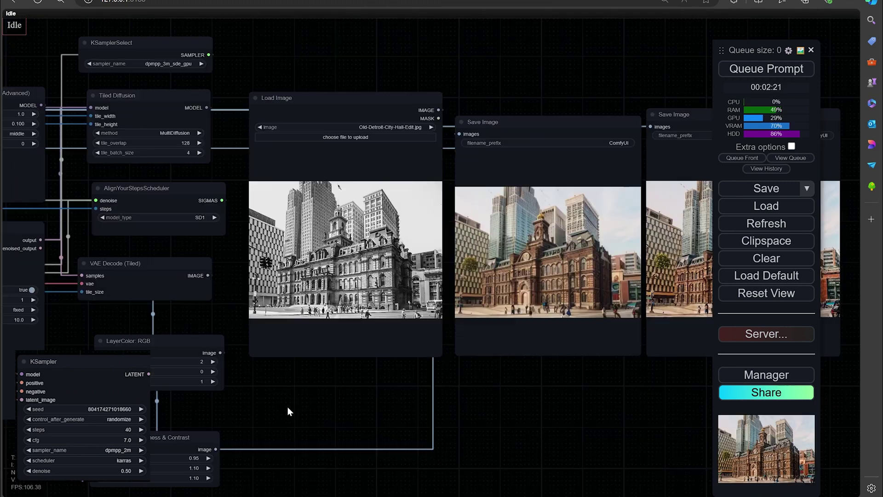
pyautogui.moveTo(288, 406); pyautogui.dragTo(255, 401)
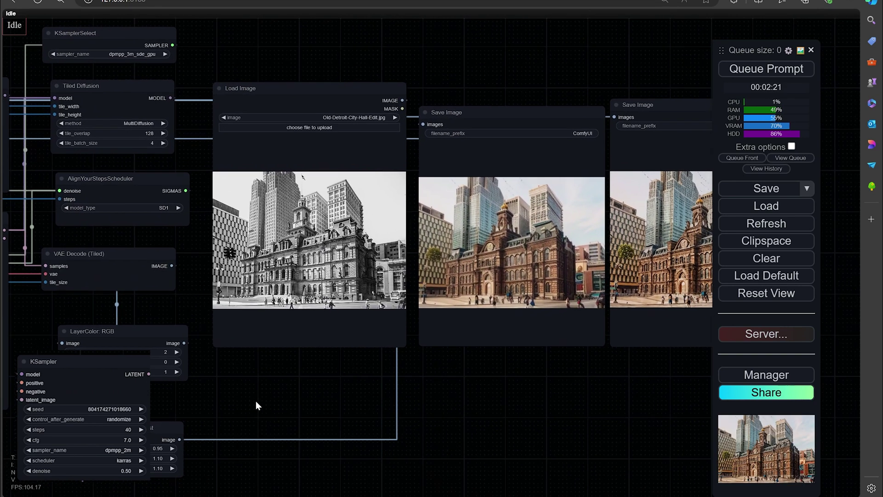
# Step: Examine the Realistic Lineart, DWPose and depth map previews of the city hall photo above their ControlNet nodes
pyautogui.moveTo(316, 404); pyautogui.dragTo(308, 410)
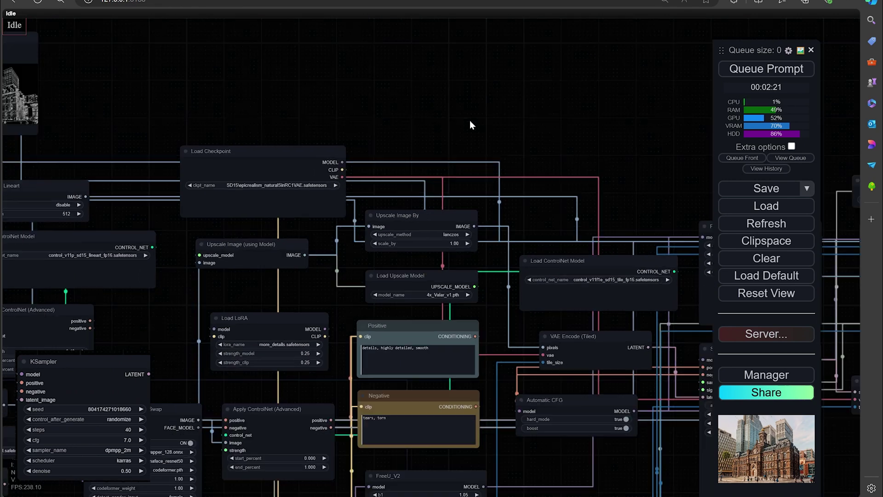
pyautogui.scroll(-1, 470, 120)
pyautogui.moveTo(424, 112); pyautogui.dragTo(708, 161)
pyautogui.scroll(9, 391, 155)
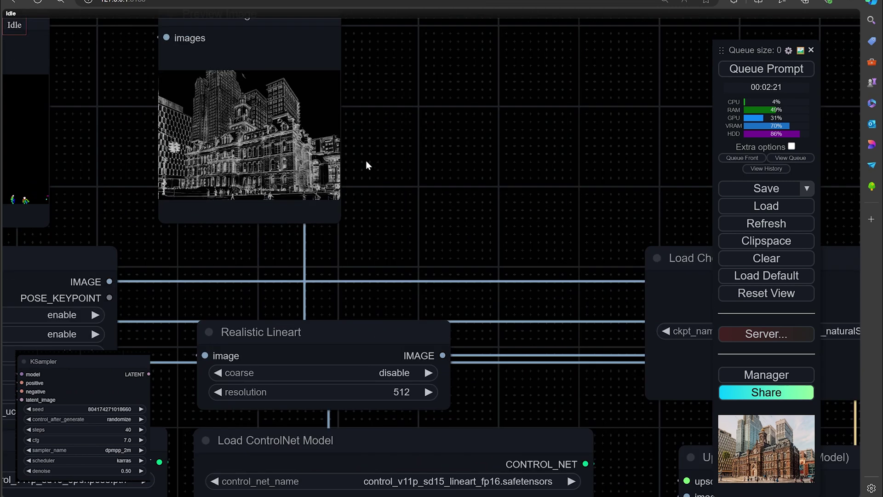
pyautogui.moveTo(387, 164); pyautogui.dragTo(683, 191)
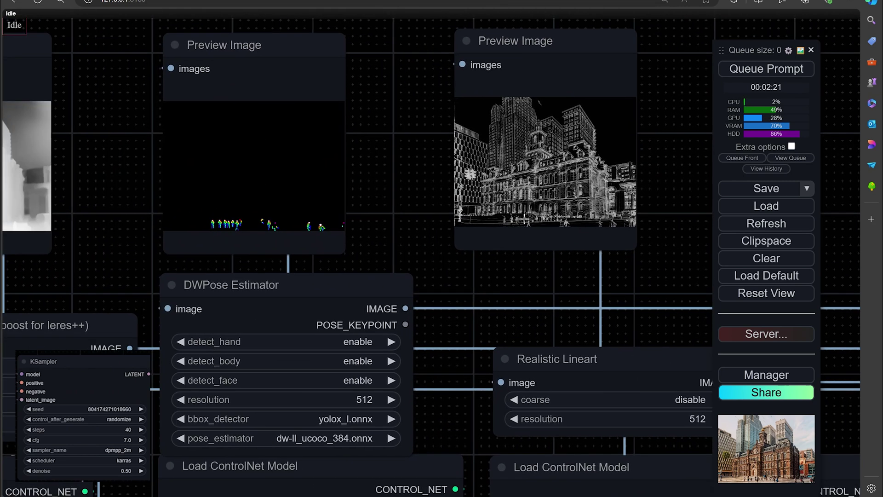
pyautogui.moveTo(520, 263); pyautogui.dragTo(507, 239)
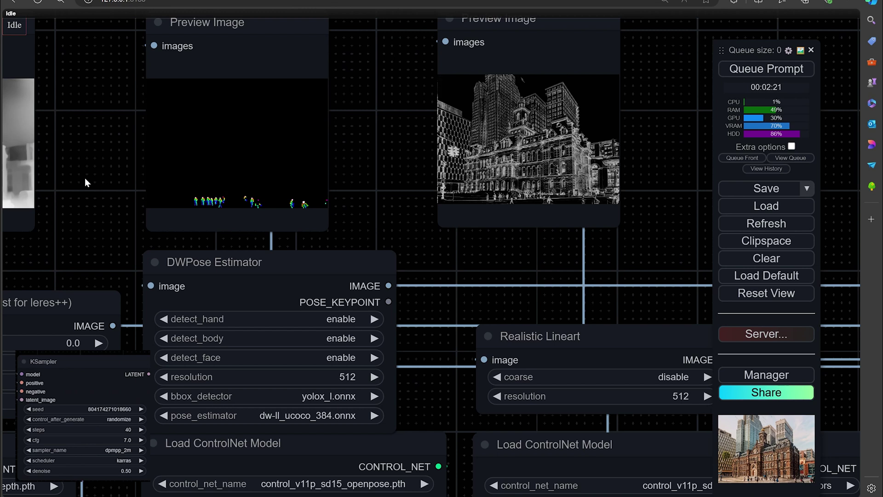
pyautogui.moveTo(85, 178); pyautogui.dragTo(111, 181)
pyautogui.scroll(-3, 111, 182)
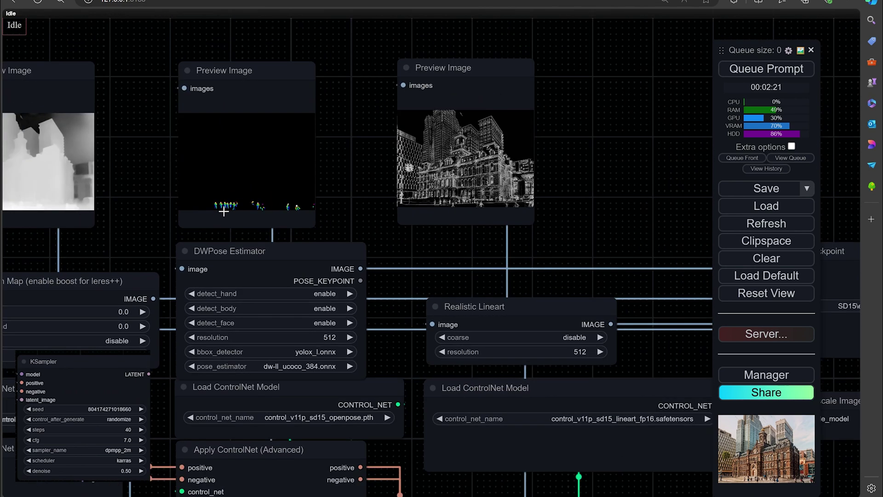
# Step: Follow the city hall workflow from the preprocessors through the upscaling, SamplerCustom and LayerColor nodes to the saved images
pyautogui.moveTo(553, 213); pyautogui.dragTo(129, 138)
pyautogui.moveTo(532, 302); pyautogui.dragTo(107, 147)
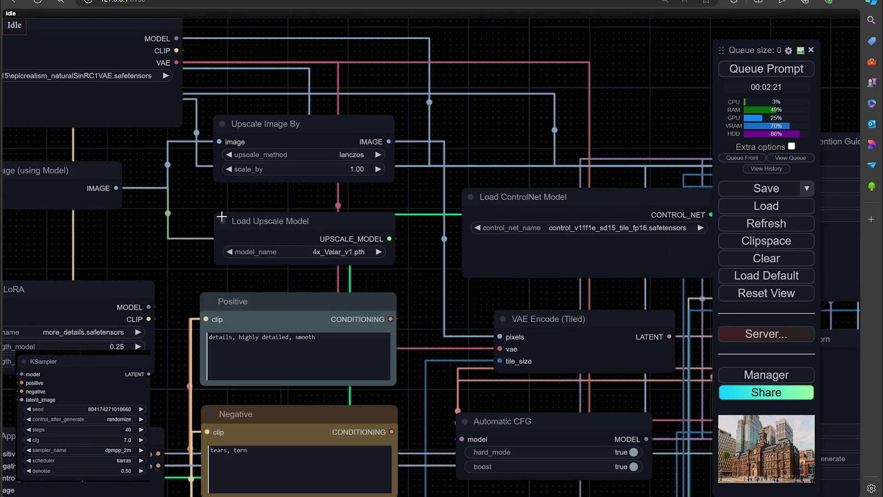
pyautogui.moveTo(481, 299); pyautogui.dragTo(171, 180)
pyautogui.moveTo(662, 379); pyautogui.dragTo(260, 260)
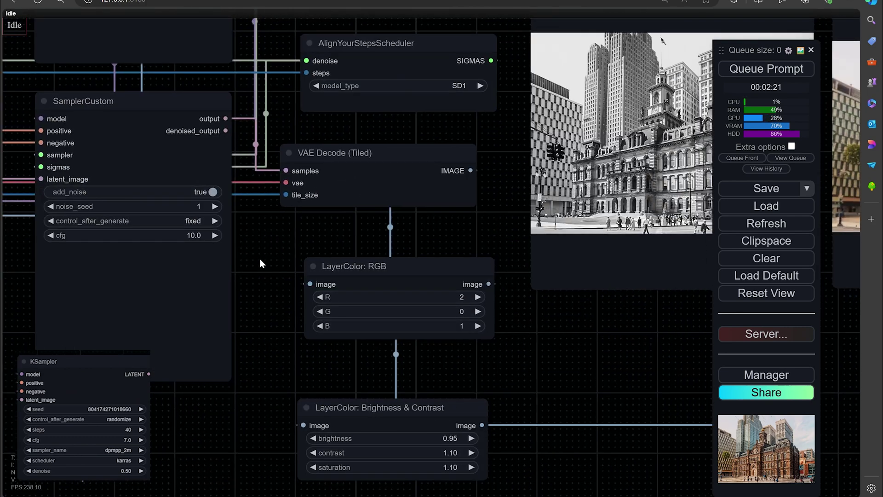
pyautogui.moveTo(570, 343); pyautogui.dragTo(240, 398)
pyautogui.moveTo(541, 391); pyautogui.dragTo(484, 416)
pyautogui.moveTo(585, 422); pyautogui.dragTo(451, 432)
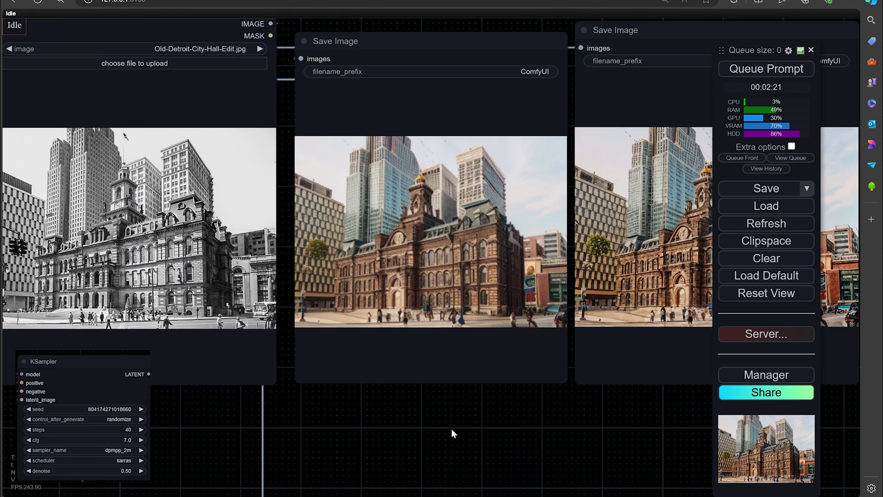
# Step: Compare the black-and-white city hall photo with the pictures in both Save Image nodes
pyautogui.scroll(1, 436, 298)
pyautogui.scroll(-1, 436, 298)
pyautogui.moveTo(597, 446); pyautogui.dragTo(282, 453)
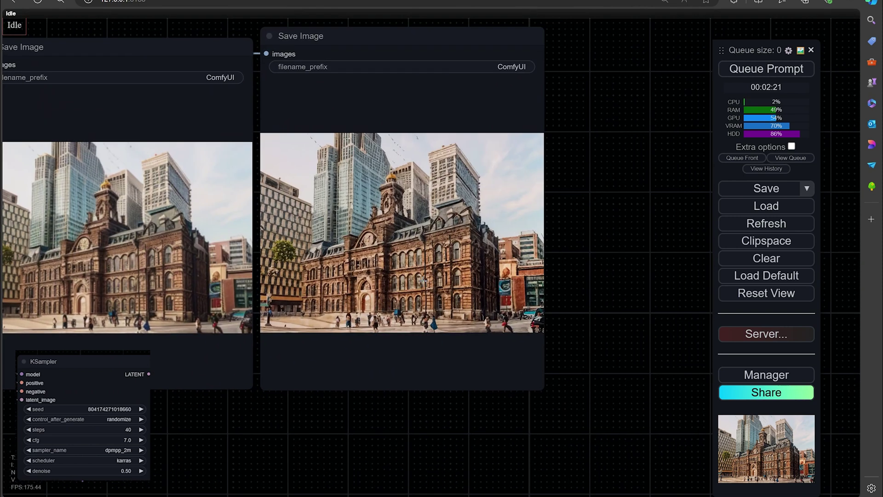
pyautogui.rightClick(373, 283)
pyautogui.scroll(-2, 363, 340)
pyautogui.moveTo(297, 412); pyautogui.dragTo(375, 406)
pyautogui.moveTo(306, 407); pyautogui.dragTo(490, 403)
pyautogui.scroll(-1, 444, 406)
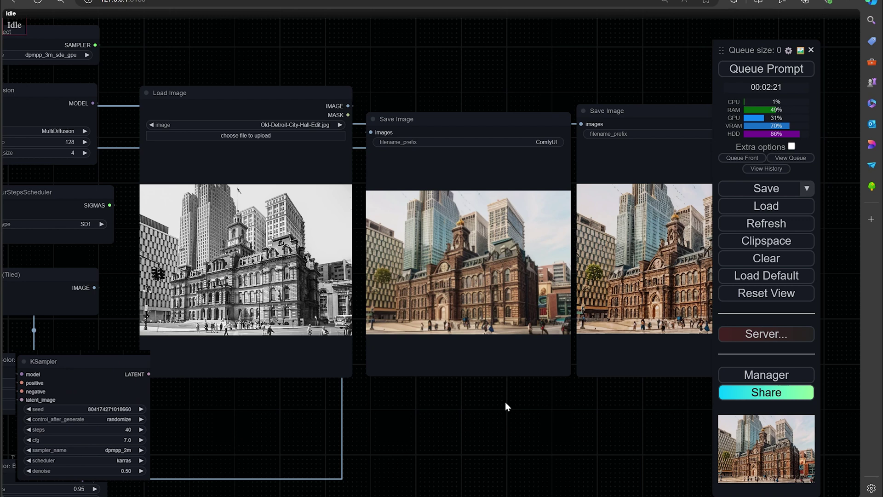
pyautogui.moveTo(505, 402)
pyautogui.mouseDown()
pyautogui.moveTo(475, 411)
pyautogui.moveTo(512, 400)
pyautogui.mouseUp()
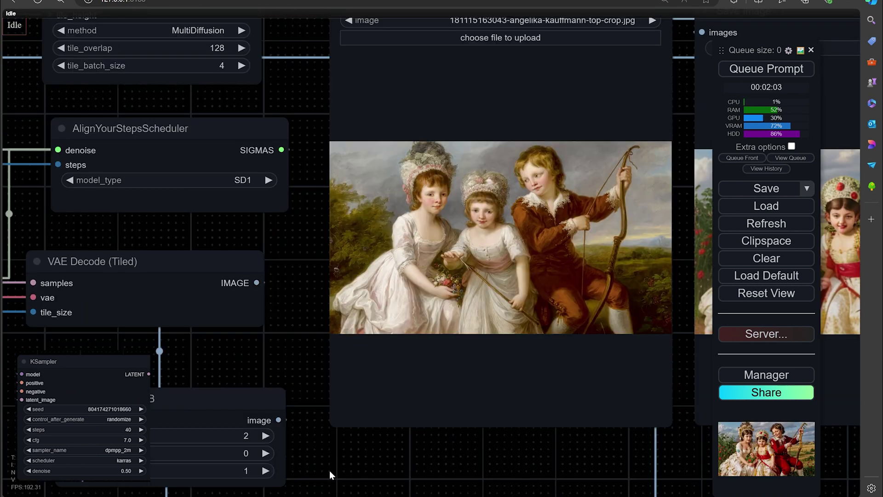
# Step: Examine the source painting of three children in the Load Image node, both close up and from farther away
pyautogui.moveTo(401, 469); pyautogui.dragTo(386, 470)
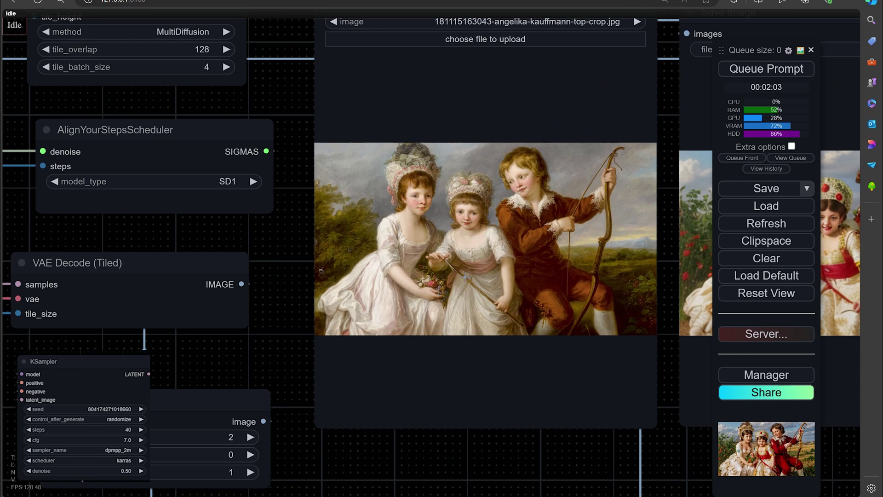
pyautogui.scroll(3, 465, 277)
pyautogui.scroll(-2, 464, 277)
pyautogui.scroll(1, 462, 277)
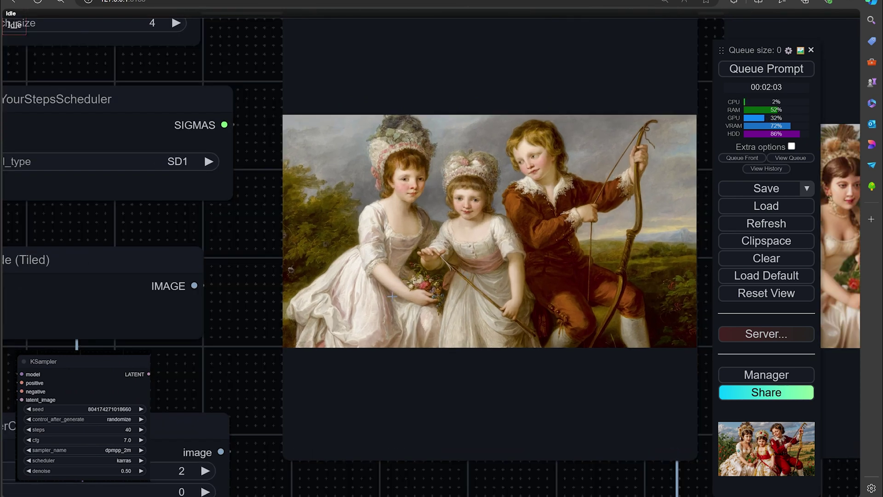
pyautogui.scroll(-1, 493, 285)
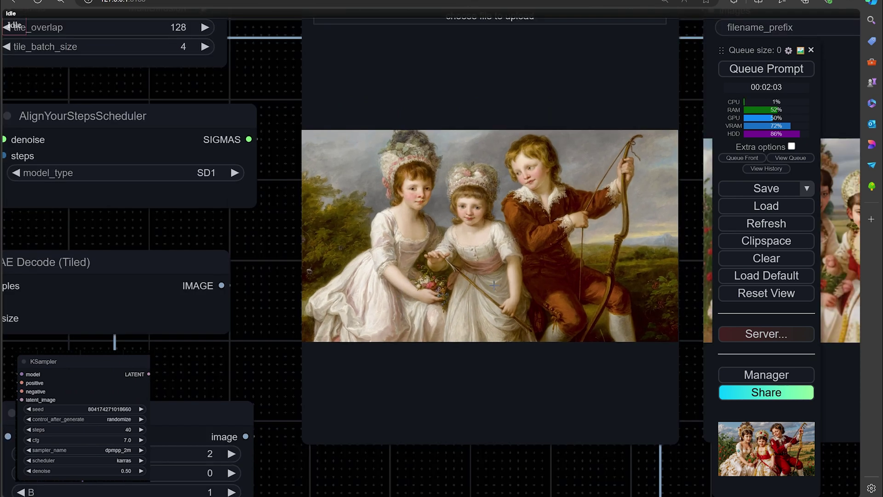
pyautogui.scroll(-2, 493, 285)
pyautogui.scroll(2, 493, 285)
pyautogui.scroll(-2, 494, 285)
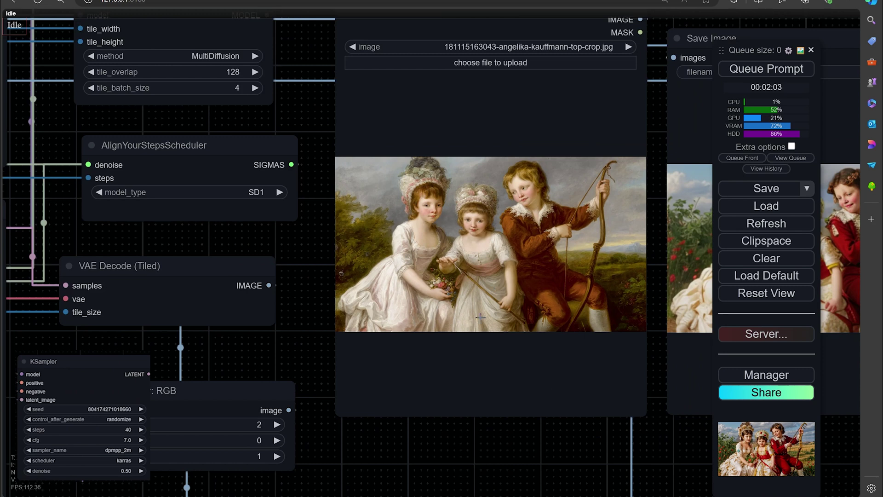
# Step: Inspect the first generated version of the painting beside its source, and move its Save Image node slightly lower
pyautogui.moveTo(639, 442); pyautogui.dragTo(395, 436)
pyautogui.moveTo(577, 429); pyautogui.dragTo(541, 433)
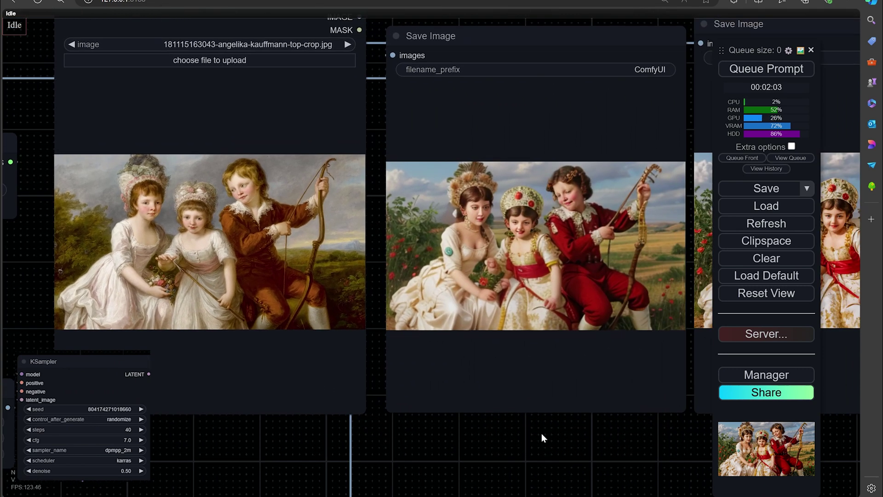
pyautogui.scroll(6, 542, 433)
pyautogui.moveTo(554, 354); pyautogui.dragTo(553, 430)
pyautogui.scroll(-2, 553, 430)
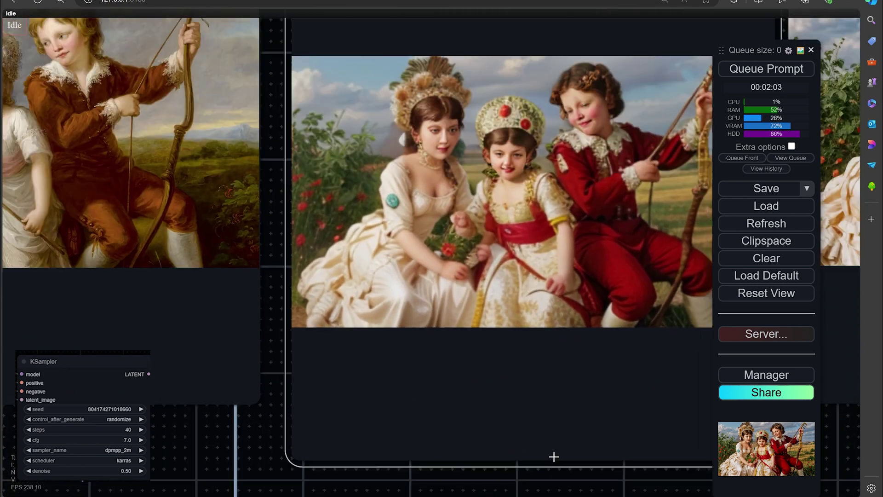
# Step: Compare the first and second saved versions of the painting, viewing the second one's faces and costumes at close range
pyautogui.scroll(-1, 462, 378)
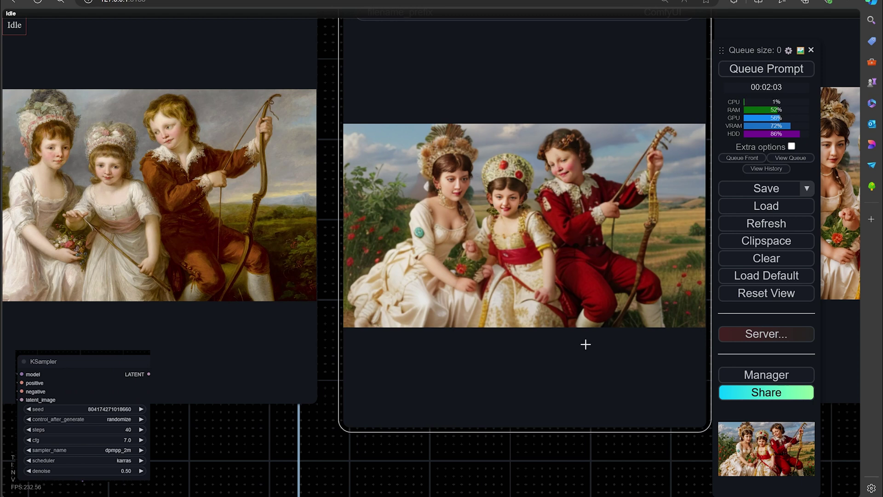
pyautogui.scroll(-2, 586, 345)
pyautogui.moveTo(658, 461); pyautogui.dragTo(412, 462)
pyautogui.moveTo(572, 407); pyautogui.dragTo(486, 450)
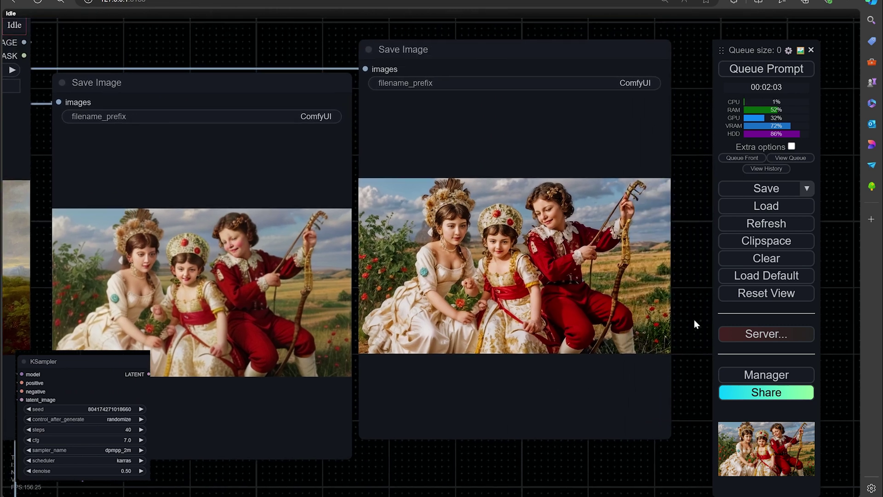
pyautogui.moveTo(679, 312)
pyautogui.mouseDown()
pyautogui.moveTo(642, 335)
pyautogui.moveTo(695, 316)
pyautogui.mouseUp()
pyautogui.scroll(5, 641, 335)
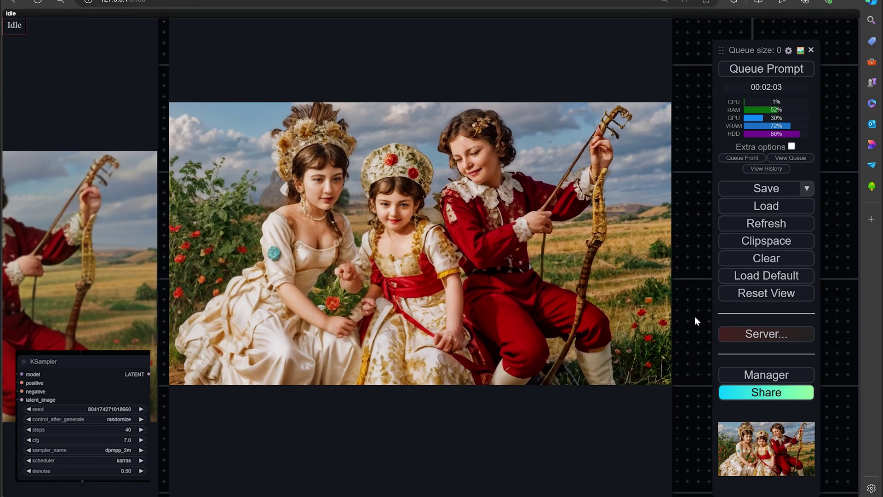
pyautogui.scroll(-1, 694, 317)
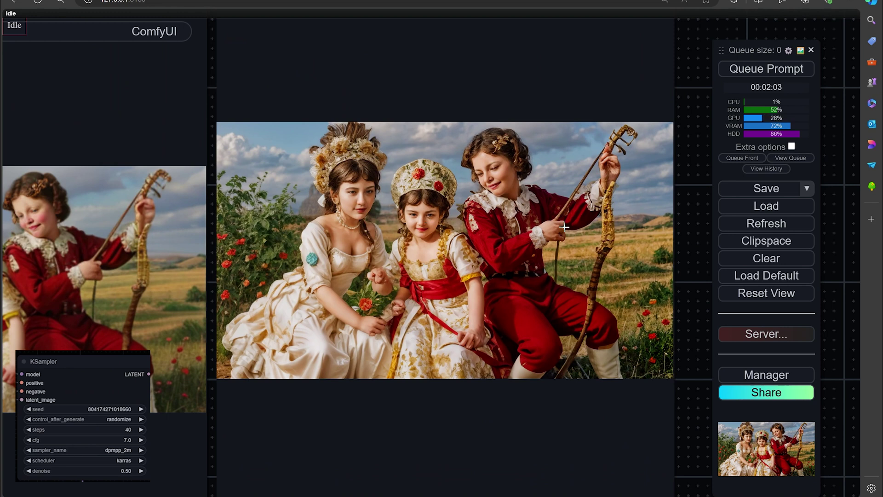
pyautogui.scroll(-2, 596, 261)
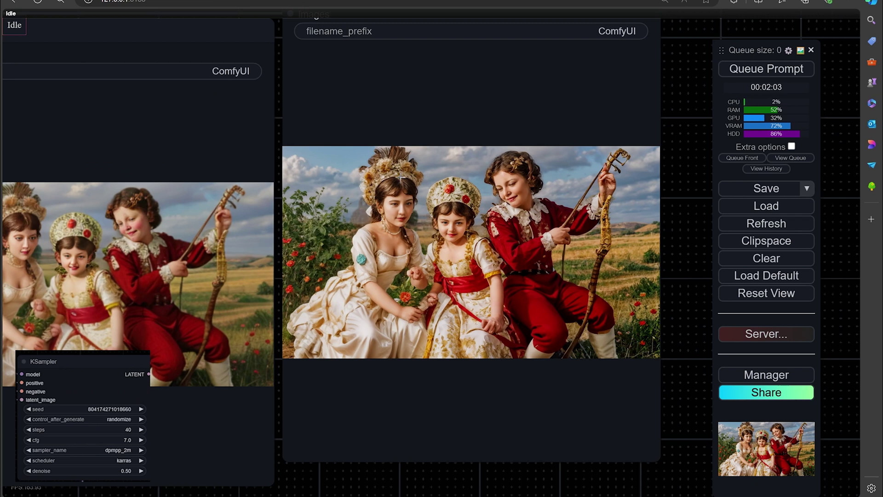
# Step: View the source painting of the three children side by side with both saved versions
pyautogui.scroll(-5, 474, 234)
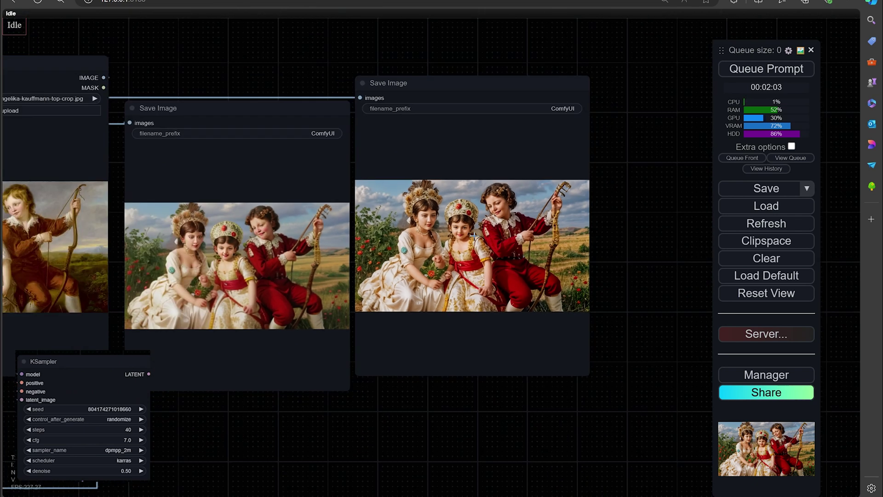
pyautogui.moveTo(465, 428); pyautogui.dragTo(594, 427)
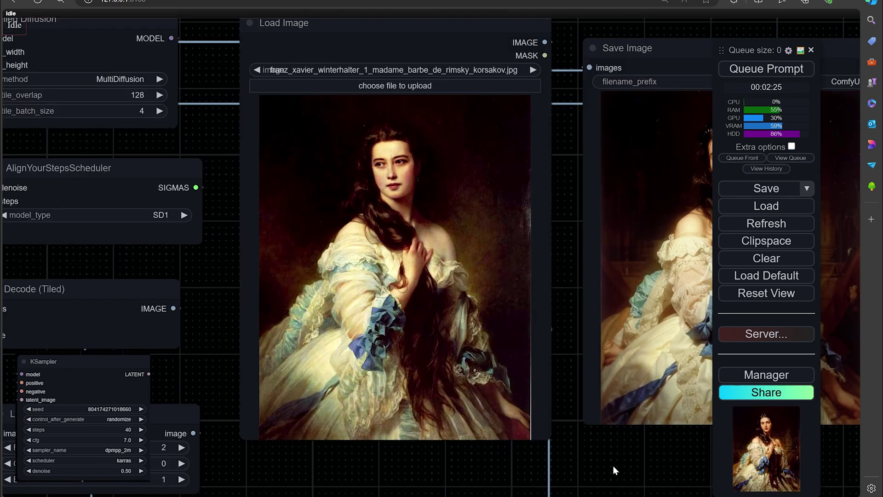
pyautogui.moveTo(614, 466); pyautogui.dragTo(672, 471)
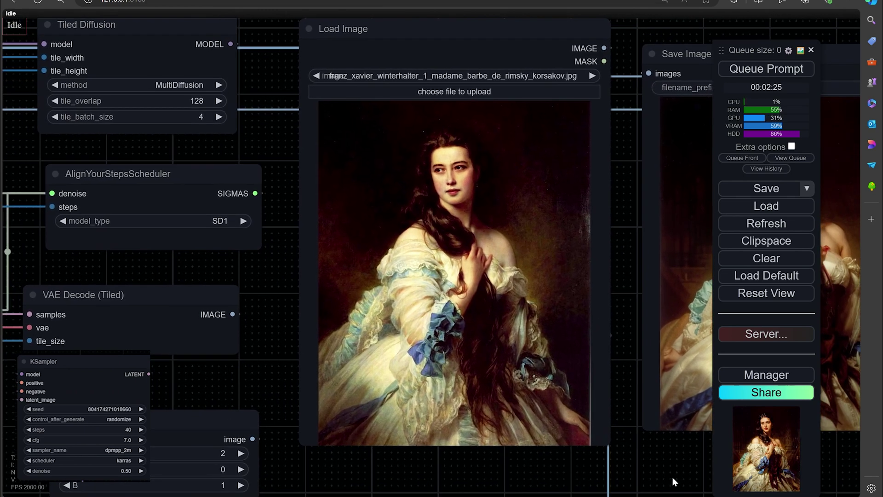
# Step: Examine the source portrait of the dark-haired woman, and compare it with the first saved version at close range
pyautogui.moveTo(658, 467); pyautogui.dragTo(644, 470)
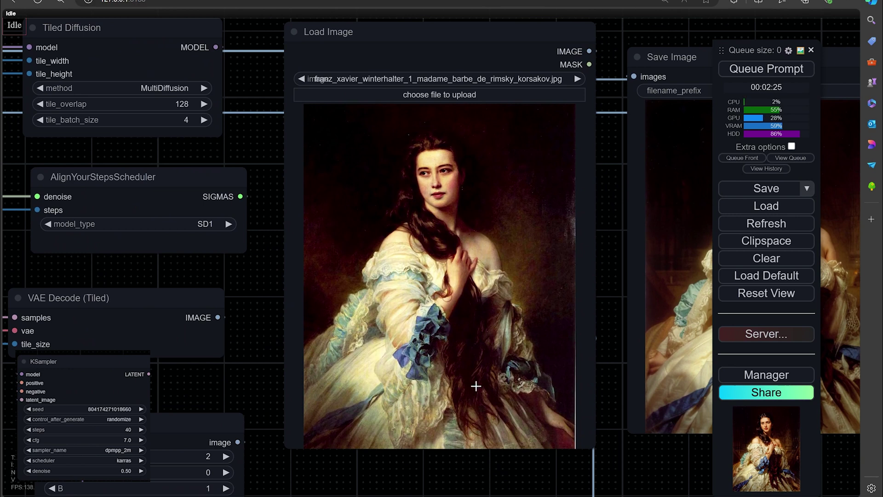
pyautogui.moveTo(635, 473); pyautogui.dragTo(352, 463)
pyautogui.scroll(2, 512, 465)
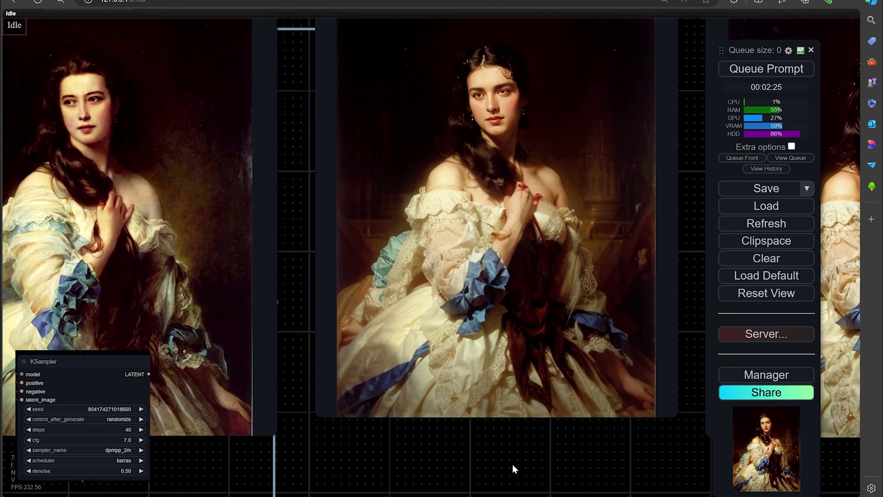
pyautogui.moveTo(512, 464); pyautogui.dragTo(498, 481)
pyautogui.moveTo(650, 414); pyautogui.dragTo(650, 426)
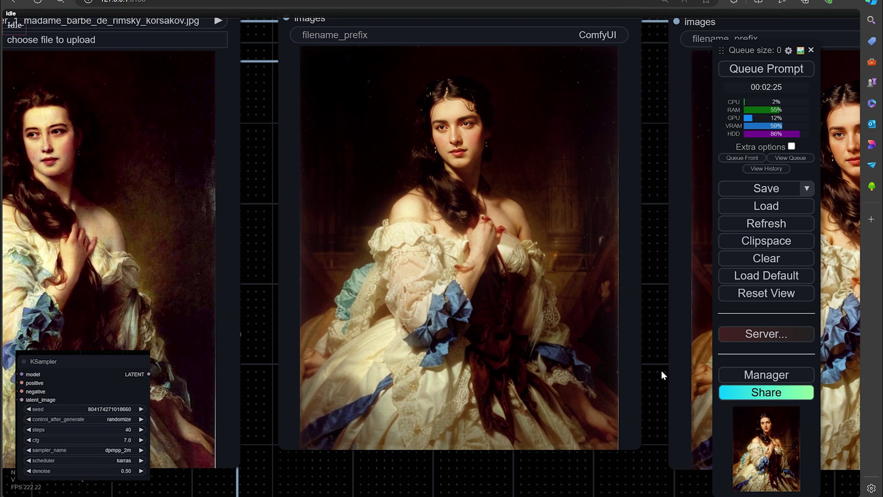
# Step: Nudge the second Save Image node slightly away from the first, and compare the woman's two saved portraits, viewing the second one close up
pyautogui.moveTo(673, 371); pyautogui.dragTo(368, 338)
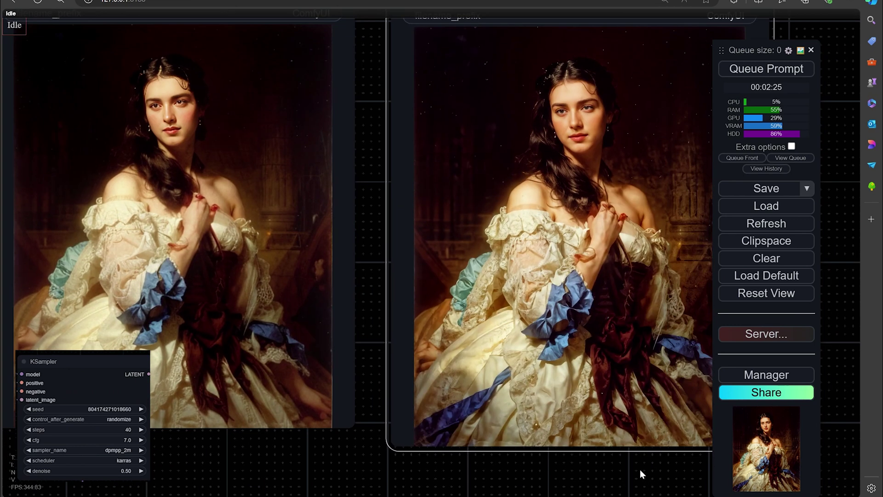
pyautogui.moveTo(639, 469); pyautogui.dragTo(509, 485)
pyautogui.scroll(1, 683, 357)
pyautogui.moveTo(680, 349); pyautogui.dragTo(683, 326)
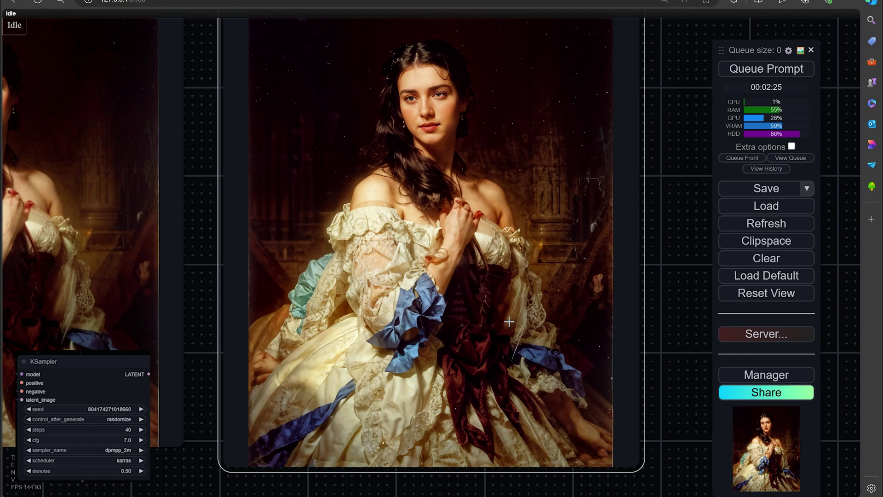
pyautogui.scroll(-4, 452, 261)
pyautogui.scroll(-1, 452, 262)
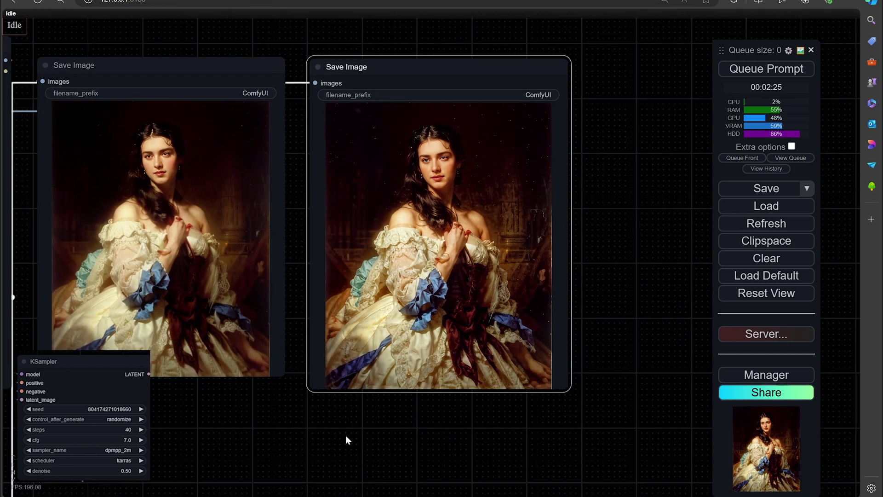
# Step: View the woman's source portrait together with both saved versions from farther away
pyautogui.moveTo(324, 435); pyautogui.dragTo(529, 434)
pyautogui.scroll(-1, 479, 426)
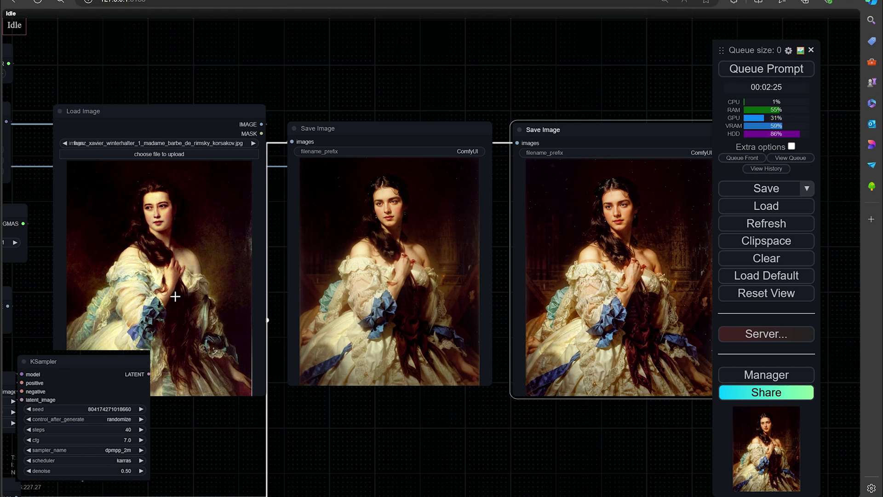
pyautogui.moveTo(580, 450); pyautogui.dragTo(529, 434)
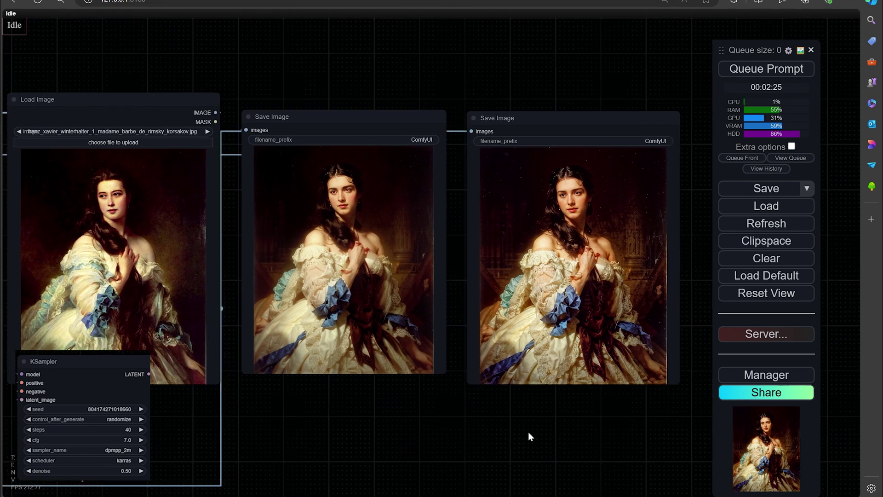
pyautogui.rightClick(573, 275)
pyautogui.click(586, 79)
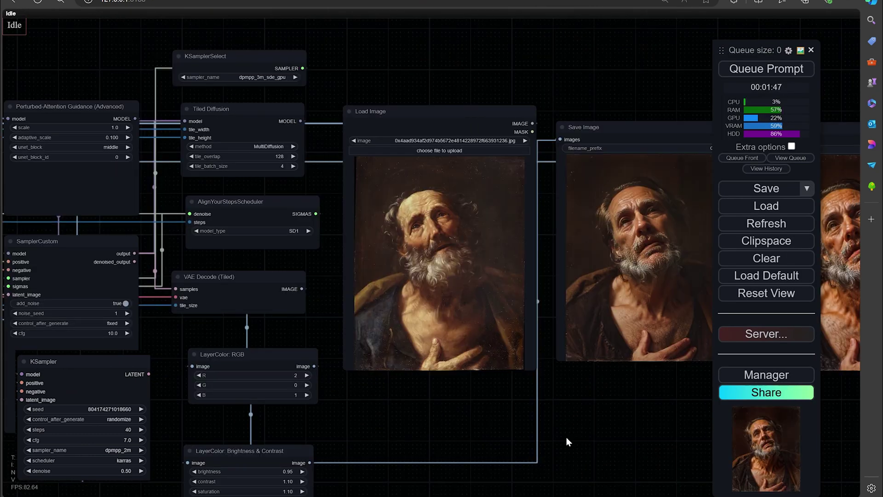
# Step: Examine the source painting of the bearded old man in the Load Image node
pyautogui.moveTo(567, 437); pyautogui.dragTo(540, 437)
pyautogui.scroll(4, 583, 437)
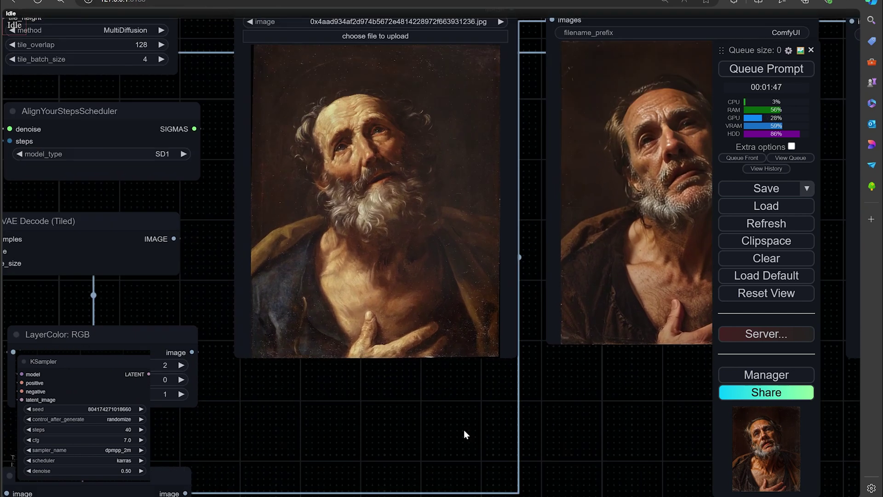
pyautogui.moveTo(464, 430); pyautogui.dragTo(469, 456)
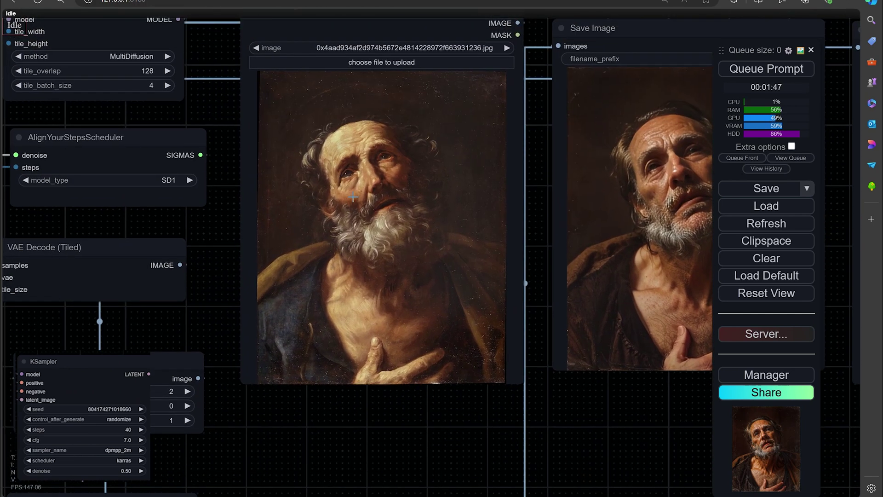
pyautogui.scroll(-2, 412, 283)
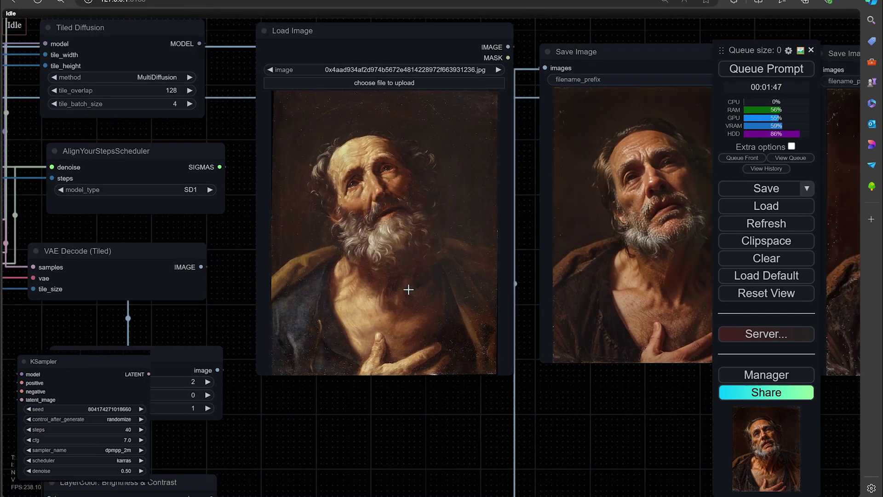
# Step: Trace the workflow back to the ControlNet, KSampler and text prompt nodes, and review the prompts for the old man's picture
pyautogui.moveTo(293, 360); pyautogui.dragTo(548, 342)
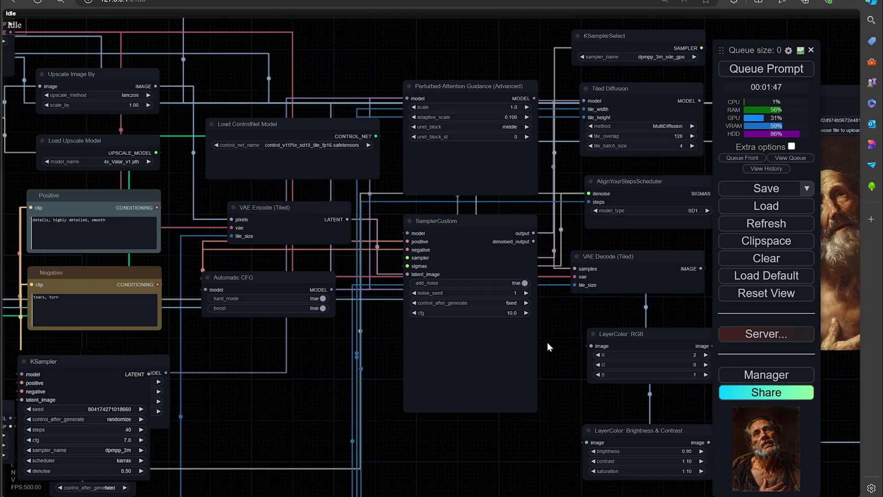
pyautogui.moveTo(285, 408); pyautogui.dragTo(629, 367)
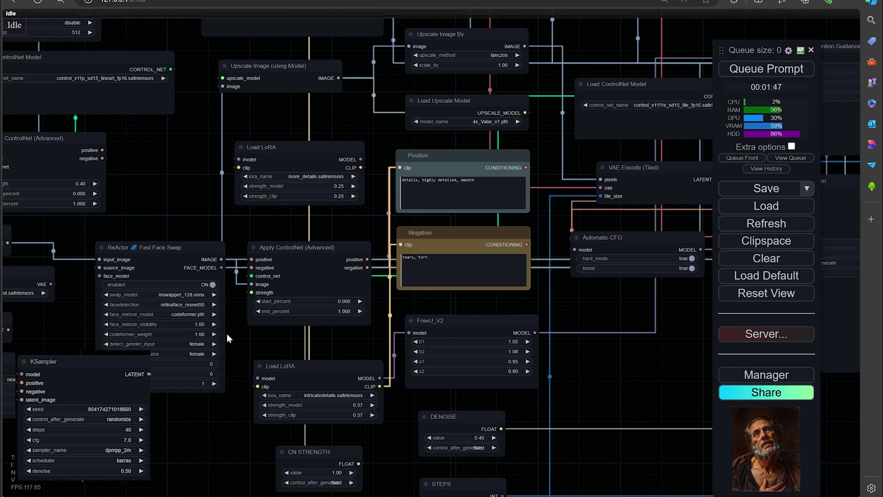
pyautogui.moveTo(227, 332); pyautogui.dragTo(575, 340)
pyautogui.moveTo(342, 321); pyautogui.dragTo(602, 378)
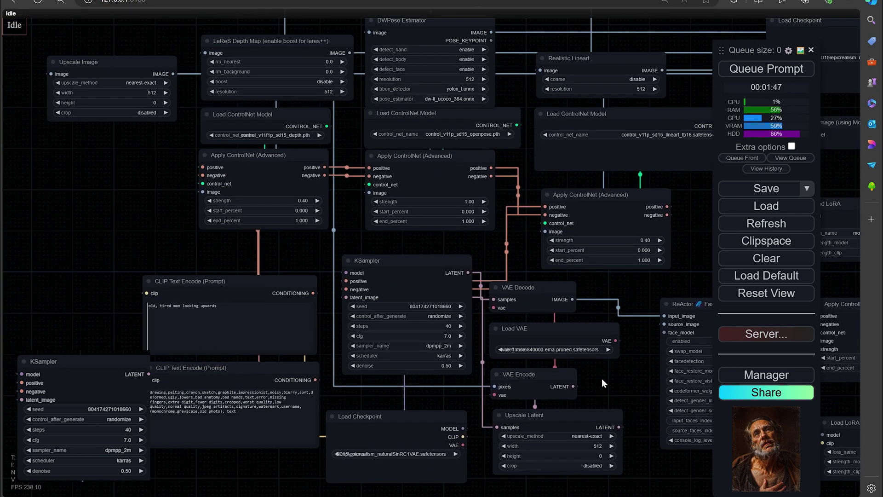
pyautogui.moveTo(185, 248); pyautogui.dragTo(198, 225)
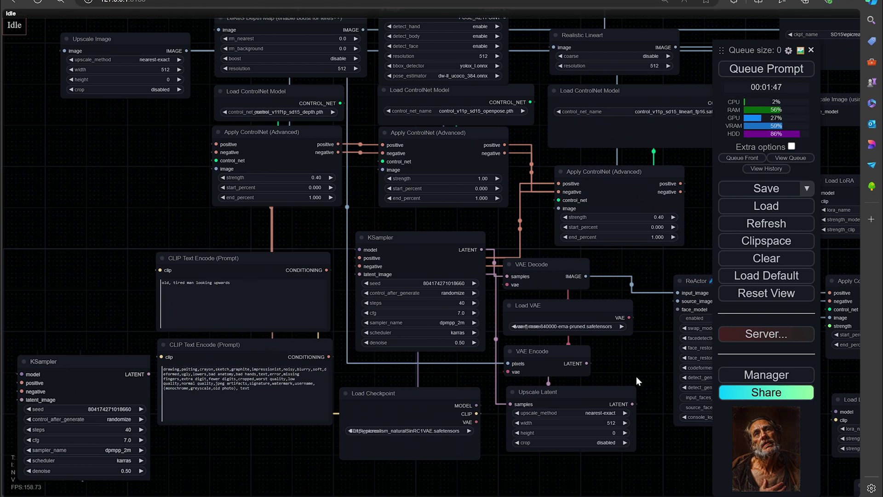
# Step: Follow the workflow forward through the face swap, LoRA, upscaling and sampling nodes to the colour adjustments and image outputs
pyautogui.moveTo(636, 376); pyautogui.dragTo(391, 369)
pyautogui.moveTo(530, 257); pyautogui.dragTo(278, 261)
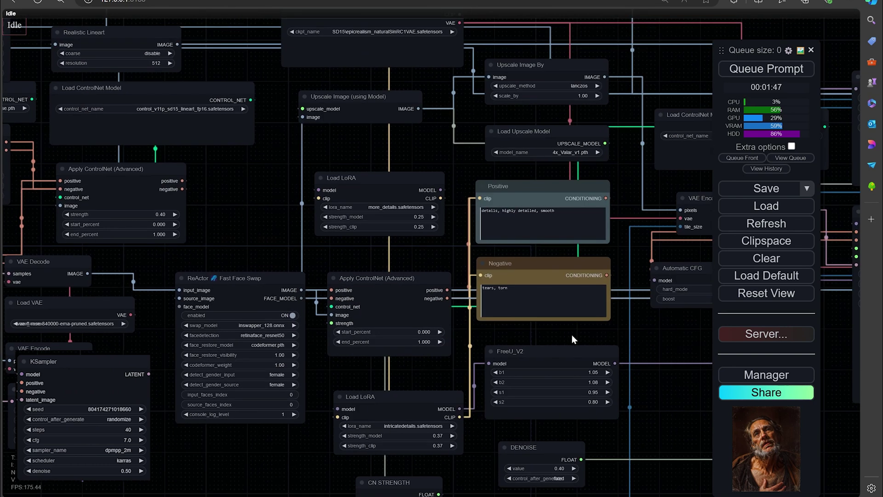
pyautogui.moveTo(663, 328); pyautogui.dragTo(382, 300)
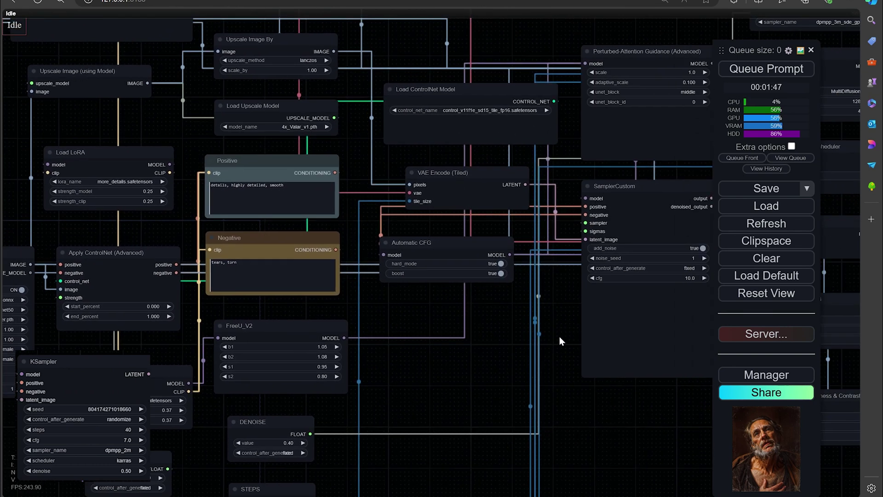
pyautogui.moveTo(559, 336); pyautogui.dragTo(357, 325)
pyautogui.moveTo(552, 401); pyautogui.dragTo(366, 409)
pyautogui.moveTo(579, 365); pyautogui.dragTo(392, 394)
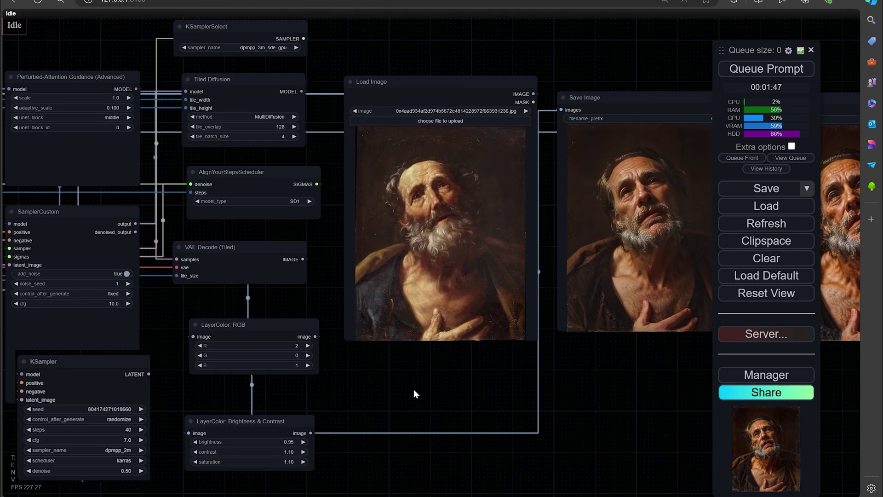
# Step: Compare the bearded man's source painting with the first saved version at close range
pyautogui.scroll(6, 413, 389)
pyautogui.moveTo(496, 346); pyautogui.dragTo(435, 453)
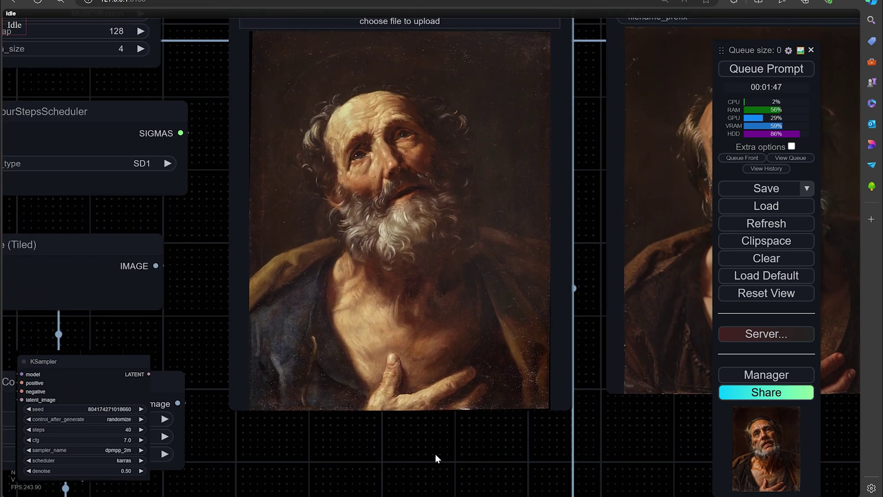
pyautogui.moveTo(630, 447); pyautogui.dragTo(383, 469)
pyautogui.moveTo(490, 453); pyautogui.dragTo(442, 463)
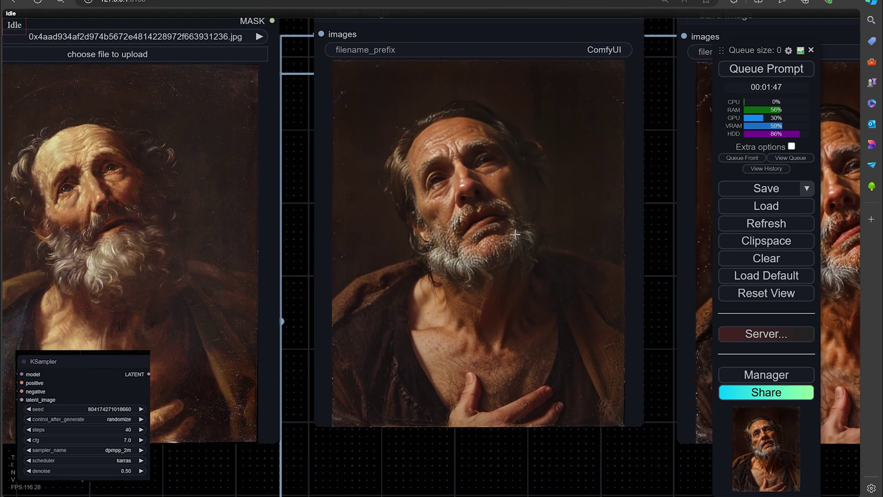
pyautogui.scroll(-1, 515, 234)
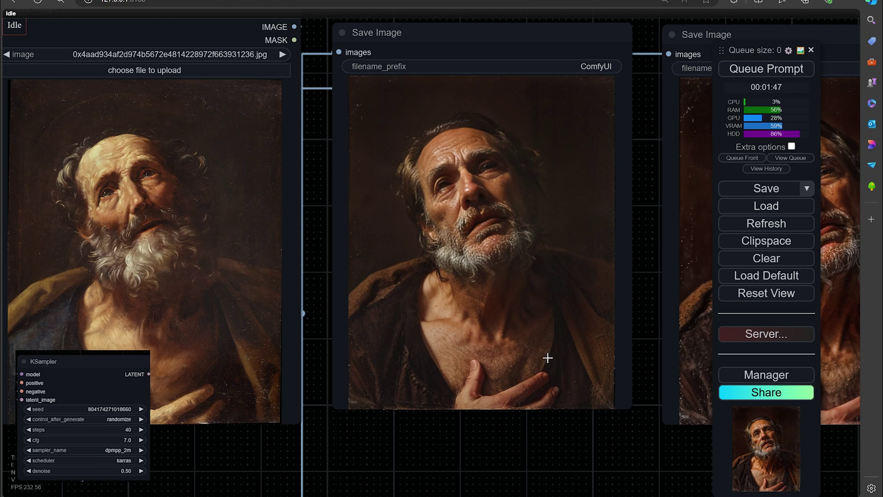
# Step: Compare the first and second saved versions of the bearded man, checking the face, beard and skin detail
pyautogui.moveTo(633, 451); pyautogui.dragTo(420, 457)
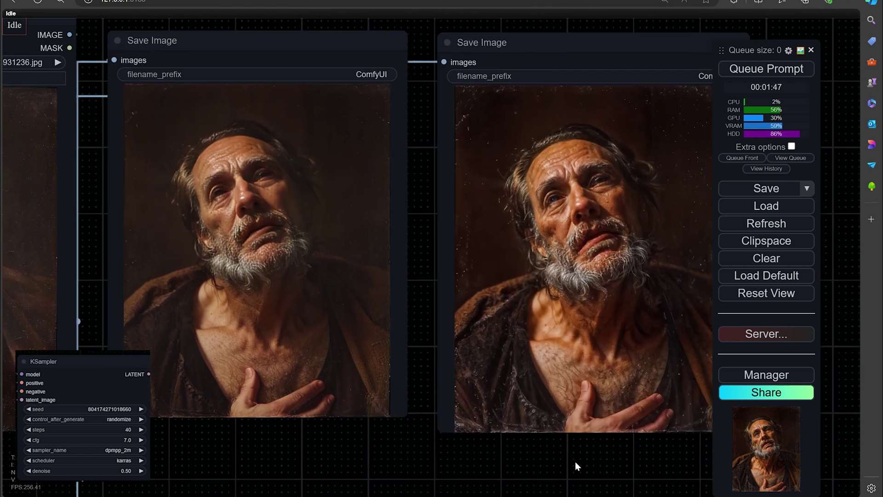
pyautogui.moveTo(576, 465); pyautogui.dragTo(432, 457)
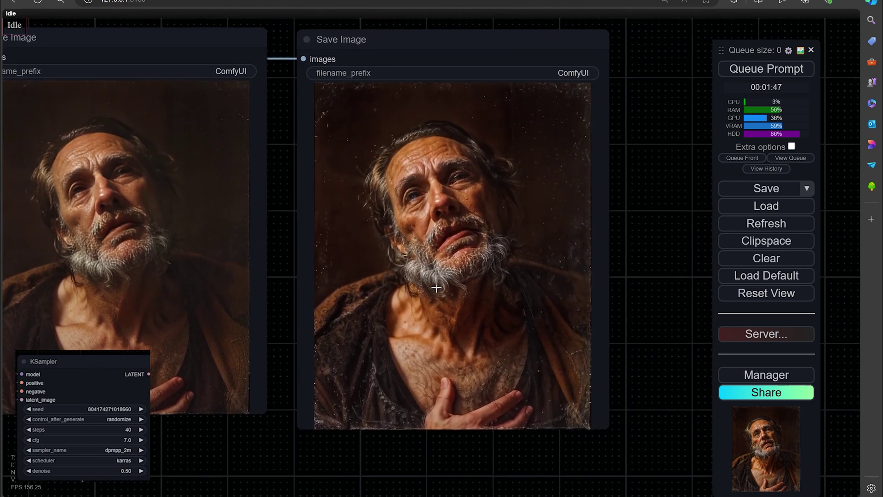
pyautogui.scroll(-1, 436, 288)
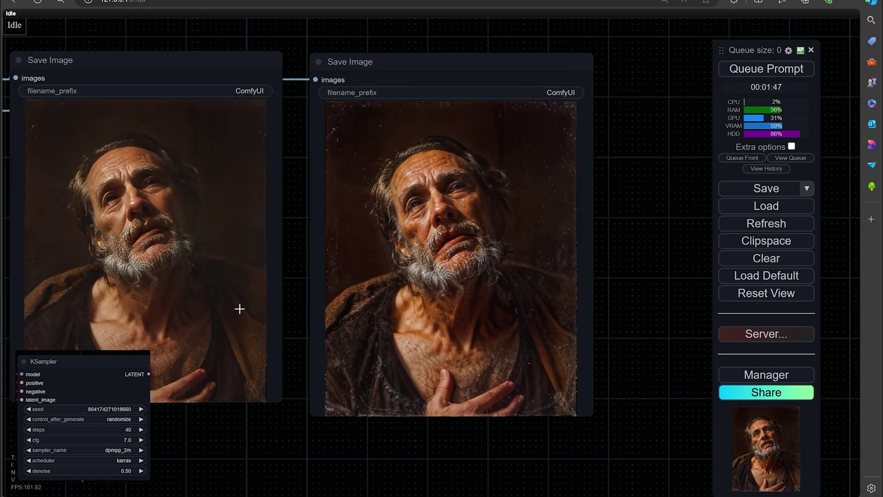
pyautogui.moveTo(255, 435); pyautogui.dragTo(312, 434)
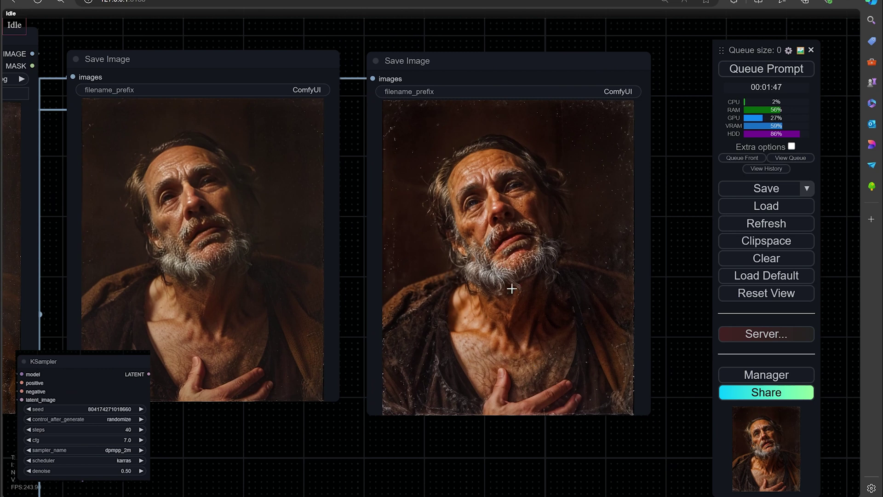
pyautogui.moveTo(370, 432); pyautogui.dragTo(485, 439)
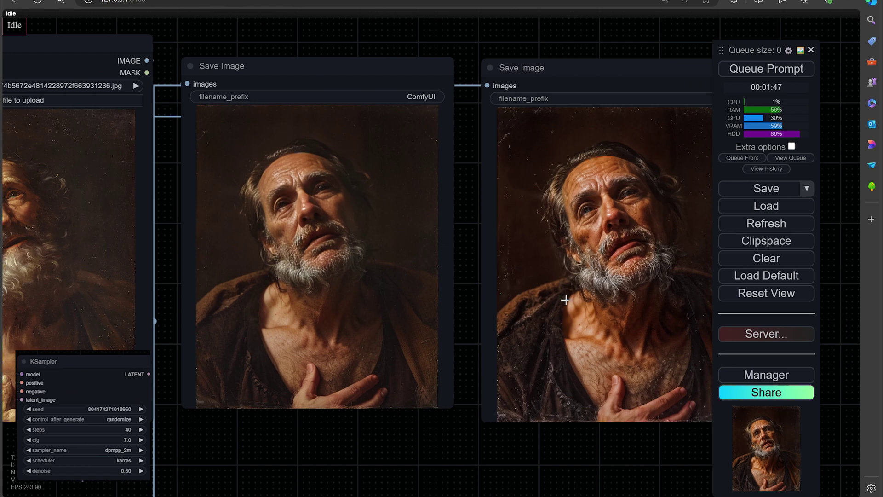
pyautogui.moveTo(468, 307); pyautogui.dragTo(546, 308)
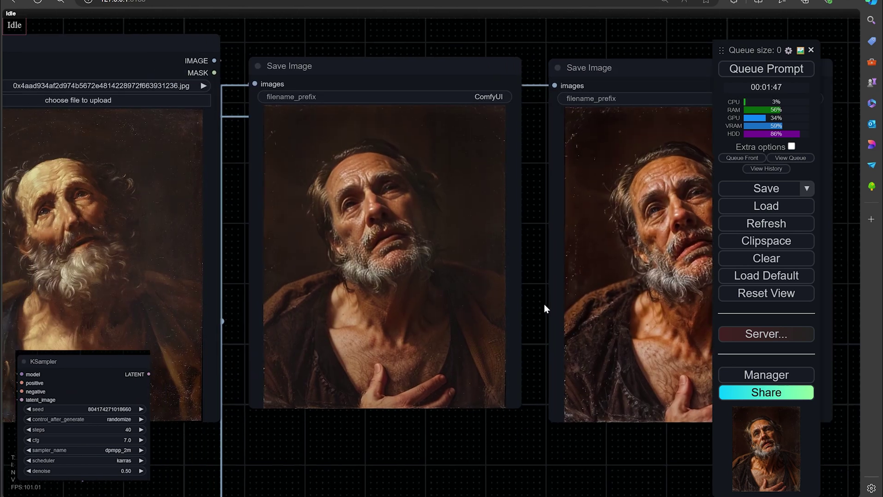
# Step: View the bearded man's source painting and both saved versions together from farther away
pyautogui.scroll(-2, 494, 324)
pyautogui.moveTo(522, 426); pyautogui.dragTo(483, 394)
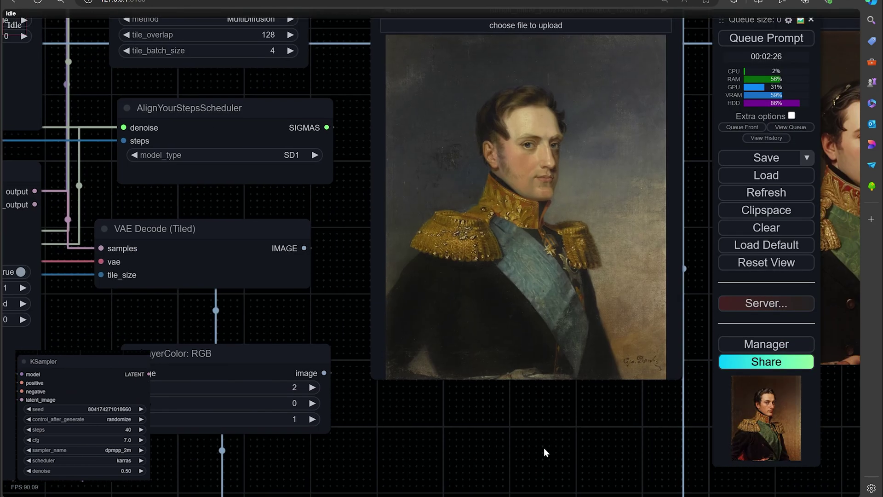
pyautogui.moveTo(543, 448); pyautogui.dragTo(476, 419)
# Step: Examine the source portrait of the uniformed officer, and compare it with the first saved version up close
pyautogui.scroll(3, 499, 445)
pyautogui.scroll(-2, 541, 458)
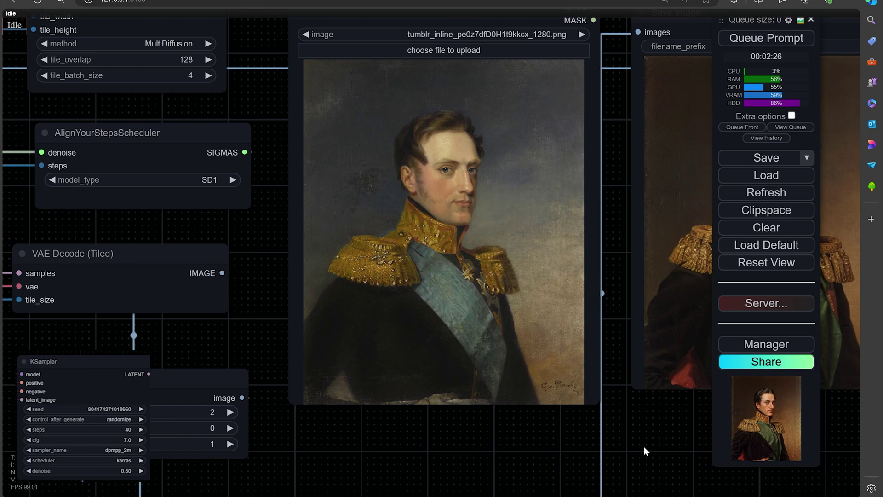
pyautogui.moveTo(634, 446); pyautogui.dragTo(327, 461)
pyautogui.scroll(2, 473, 456)
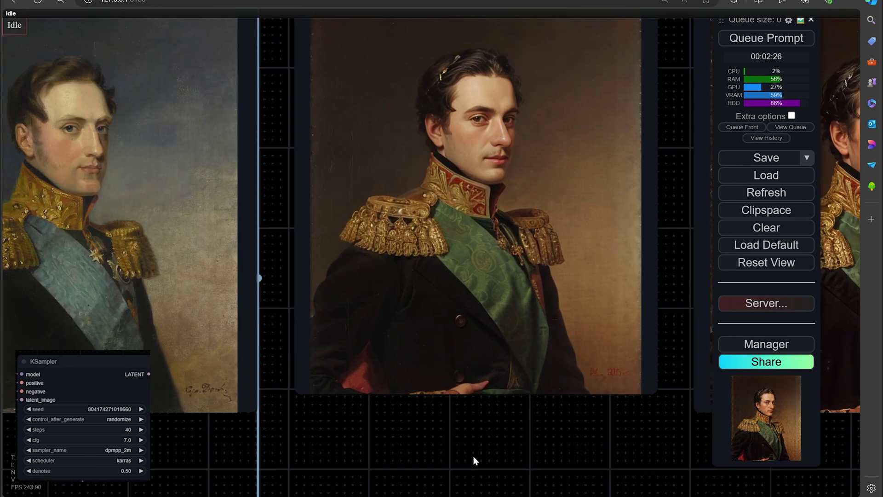
pyautogui.moveTo(473, 456); pyautogui.dragTo(462, 477)
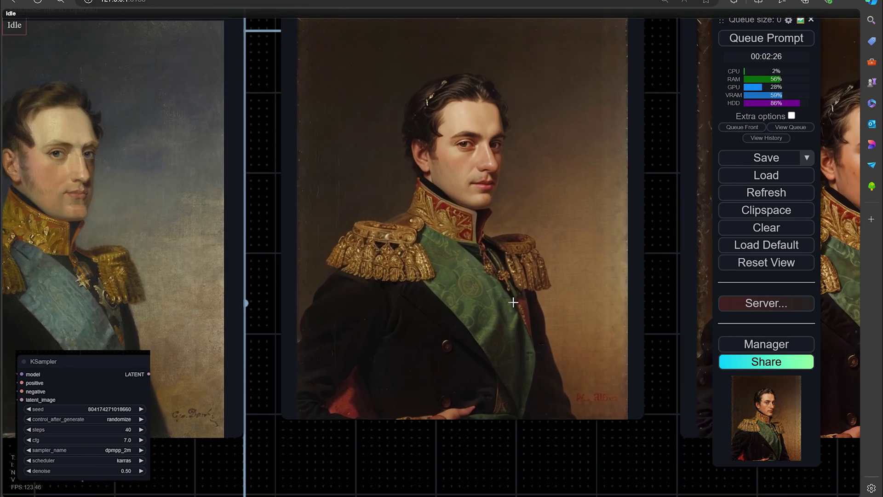
# Step: Compare the officer's first and second saved versions up close, checking the face and uniform detail
pyautogui.scroll(-1, 513, 302)
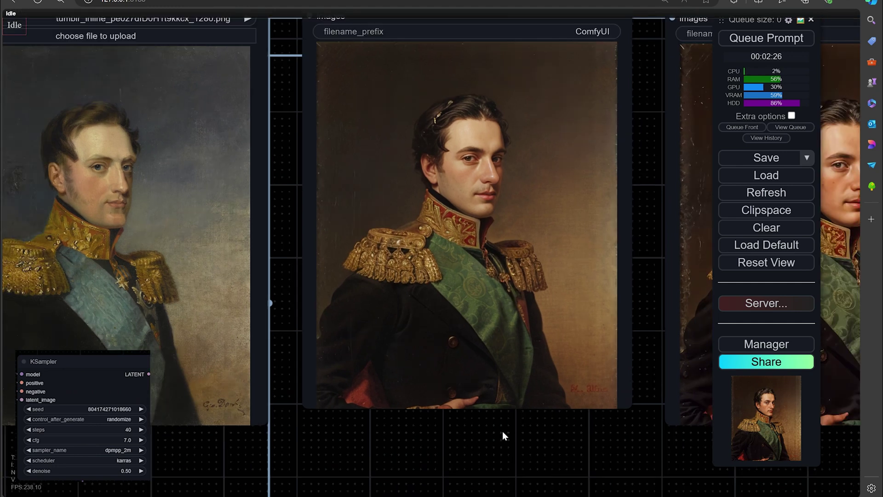
pyautogui.moveTo(691, 434); pyautogui.dragTo(506, 449)
pyautogui.moveTo(583, 462); pyautogui.dragTo(398, 456)
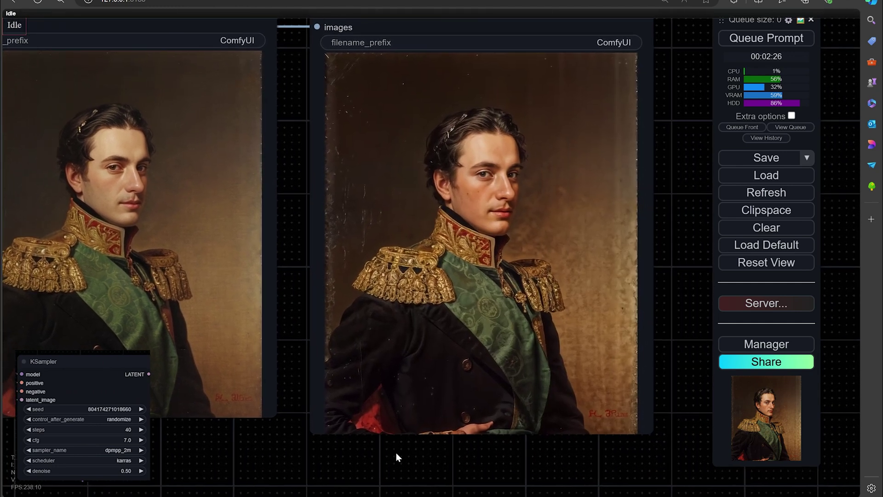
pyautogui.scroll(3, 483, 404)
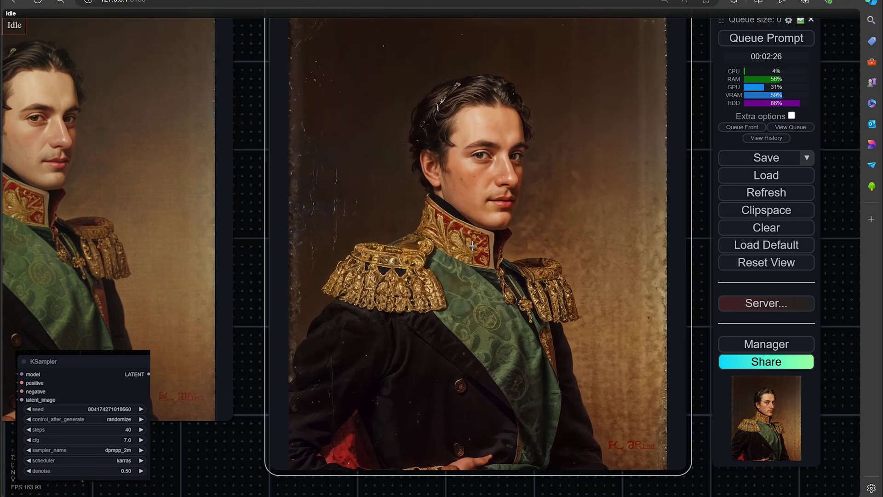
# Step: View the officer's second saved version as a full-size image, and return to the workflow
pyautogui.rightClick(464, 216)
pyautogui.click(506, 80)
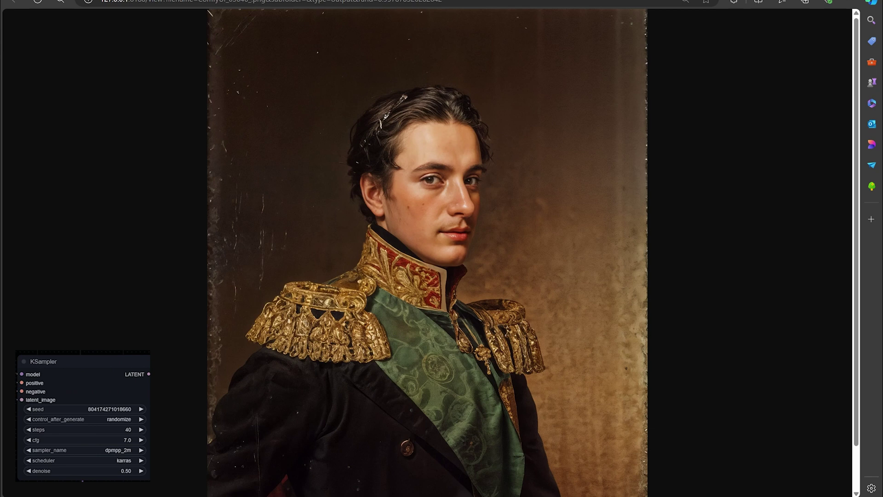
pyautogui.click(233, 0)
pyautogui.scroll(-4, 370, 173)
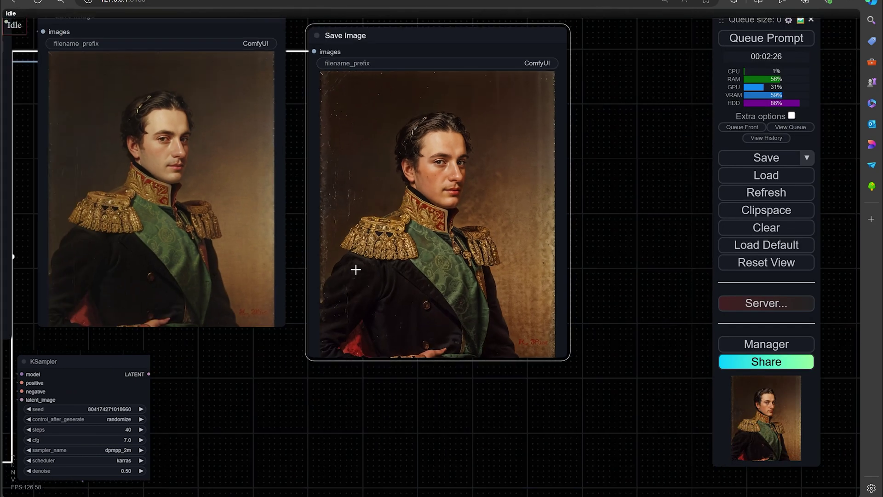
# Step: View the officer's source painting and both saved versions side by side from farther away
pyautogui.moveTo(398, 43); pyautogui.dragTo(400, 28)
pyautogui.scroll(-2, 230, 374)
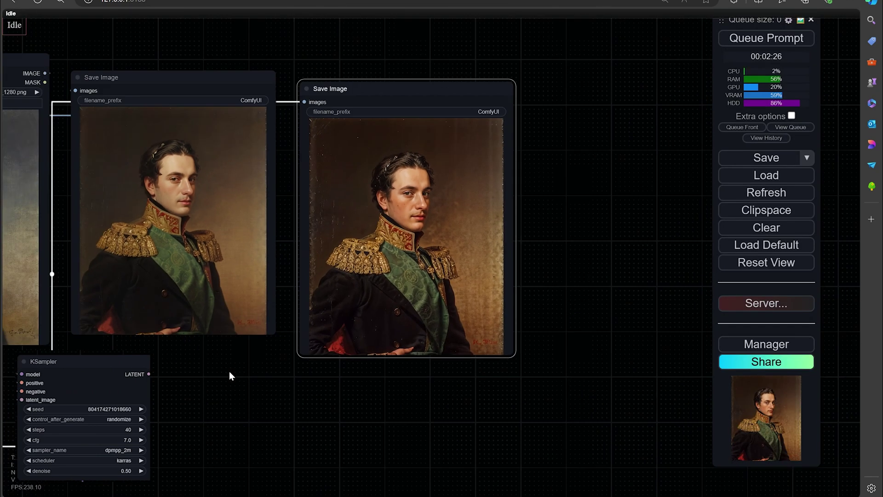
pyautogui.moveTo(198, 396); pyautogui.dragTo(378, 394)
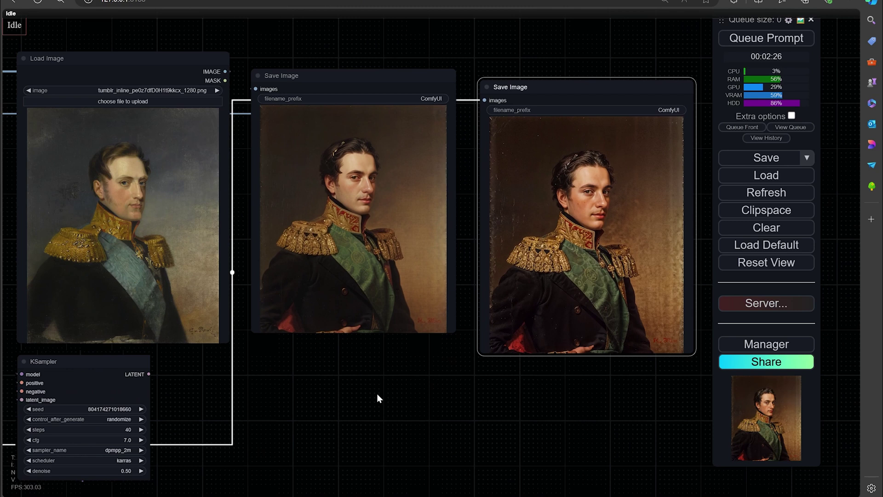
pyautogui.scroll(-3, 377, 393)
pyautogui.moveTo(358, 411); pyautogui.dragTo(512, 401)
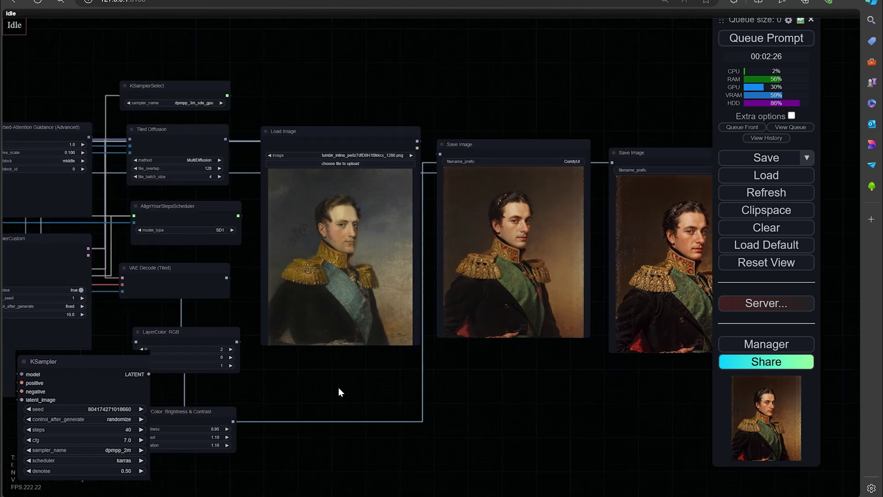
# Step: Survey the upscaling section of the workflow leading to the officer's source painting and saved images
pyautogui.moveTo(321, 383); pyautogui.dragTo(379, 379)
pyautogui.scroll(-1, 379, 380)
pyautogui.scroll(-3, 380, 384)
pyautogui.moveTo(198, 436); pyautogui.dragTo(239, 419)
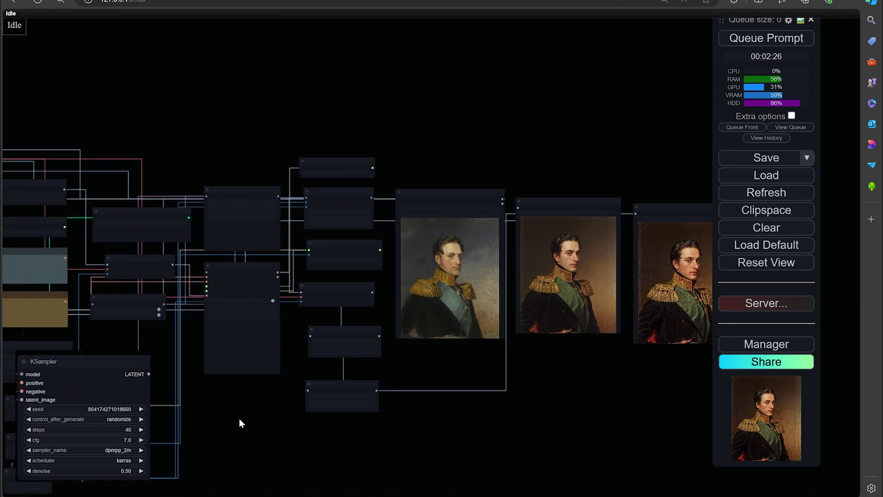
pyautogui.press('Delete')
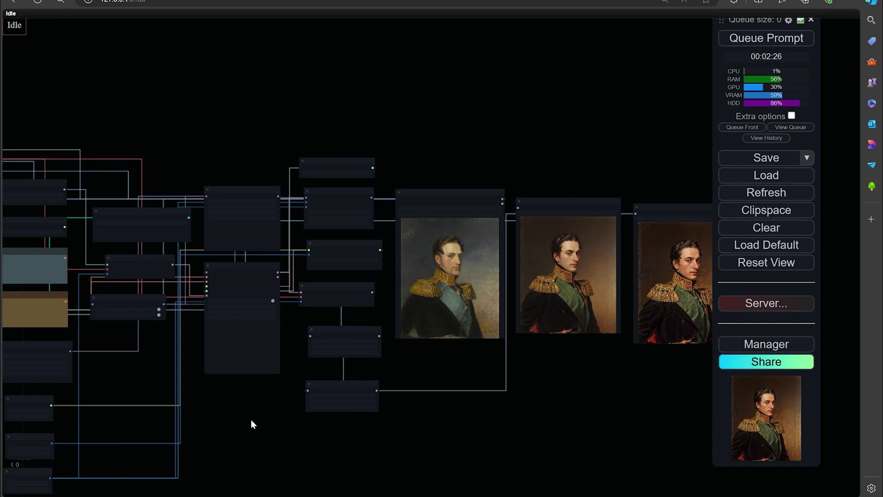
pyautogui.moveTo(251, 419); pyautogui.dragTo(343, 362)
pyautogui.scroll(-3, 344, 362)
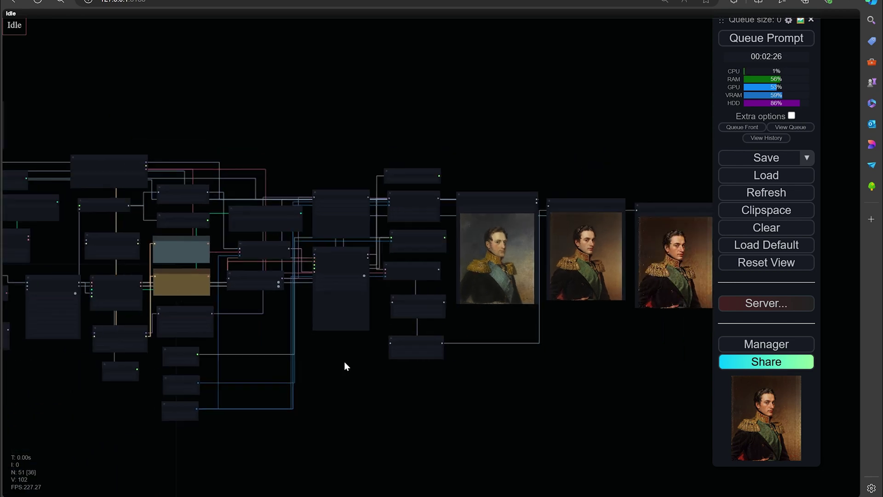
pyautogui.scroll(-1, 345, 364)
pyautogui.moveTo(337, 371); pyautogui.dragTo(299, 352)
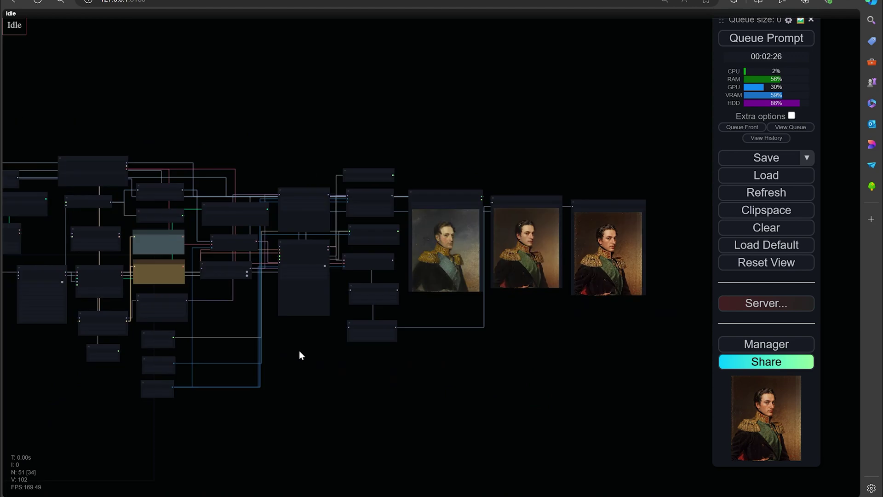
# Step: Examine the Tiled Diffusion, VAE Decode and LayerColor nodes beside the officer's source painting
pyautogui.scroll(3, 476, 361)
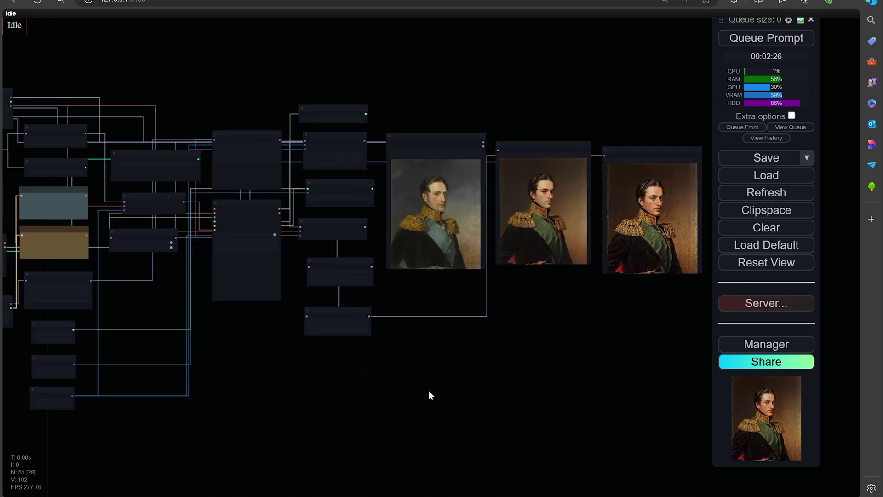
pyautogui.moveTo(428, 394); pyautogui.dragTo(359, 410)
pyautogui.scroll(3, 447, 374)
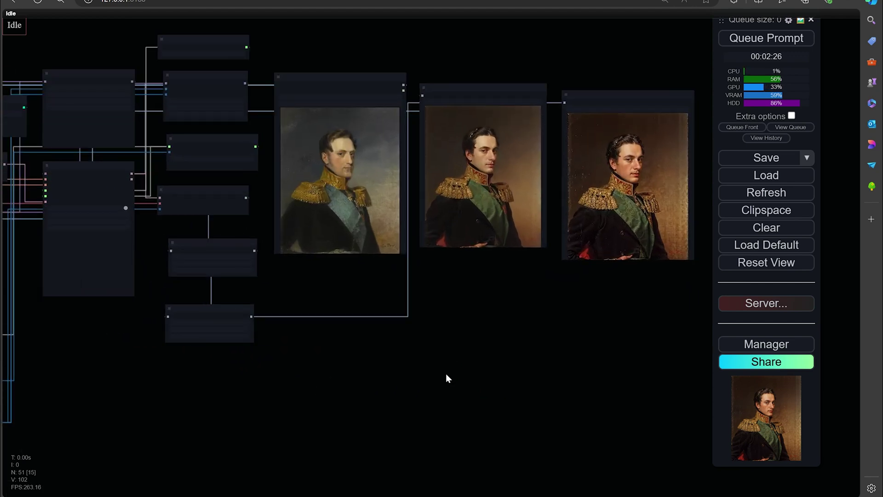
pyautogui.scroll(3, 446, 374)
pyautogui.moveTo(484, 292); pyautogui.dragTo(555, 350)
pyautogui.moveTo(349, 325); pyautogui.dragTo(418, 326)
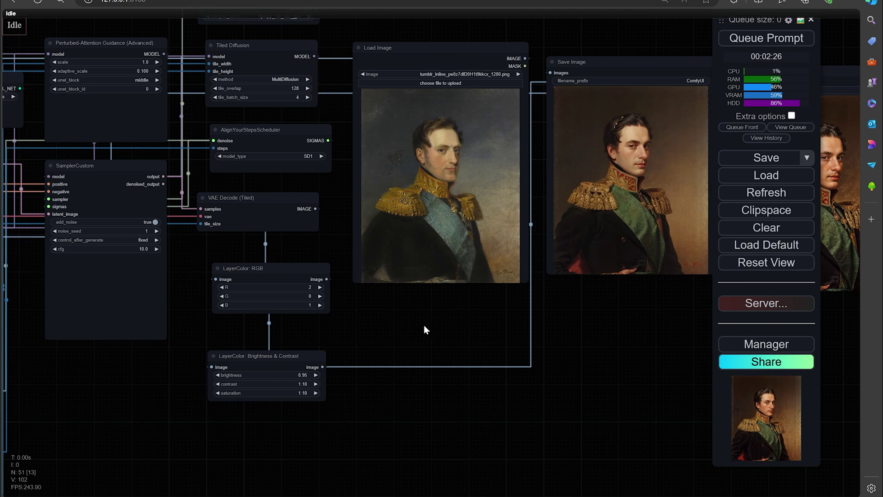
# Step: Survey the whole node graph, from the ControlNet preview images through to the officer's saved versions
pyautogui.scroll(-2, 432, 342)
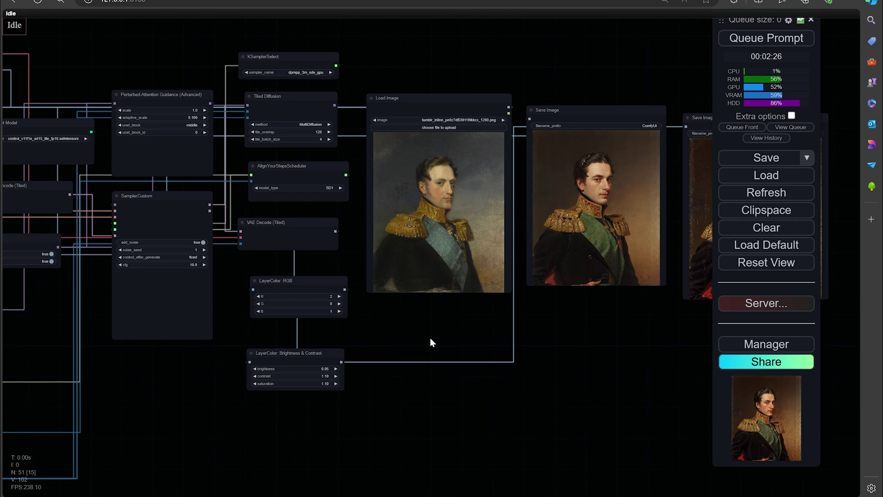
pyautogui.scroll(-4, 430, 338)
pyautogui.moveTo(338, 385); pyautogui.dragTo(571, 367)
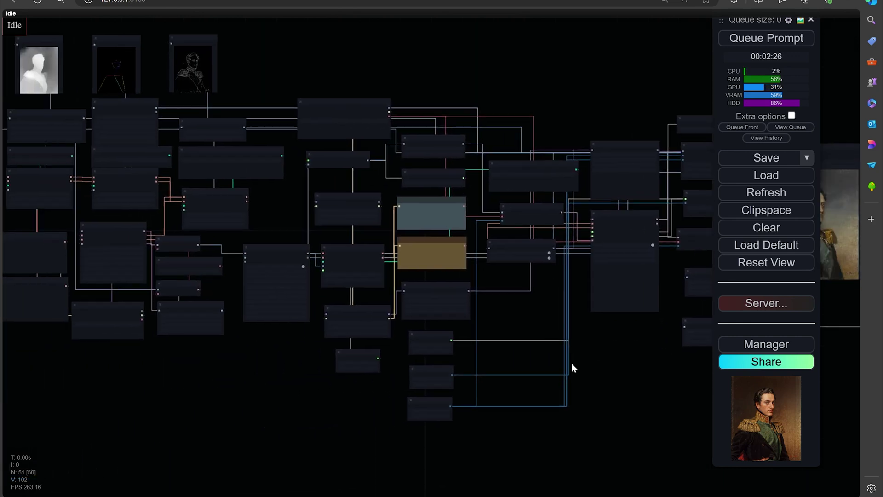
pyautogui.moveTo(227, 361); pyautogui.dragTo(266, 406)
pyautogui.scroll(-3, 261, 405)
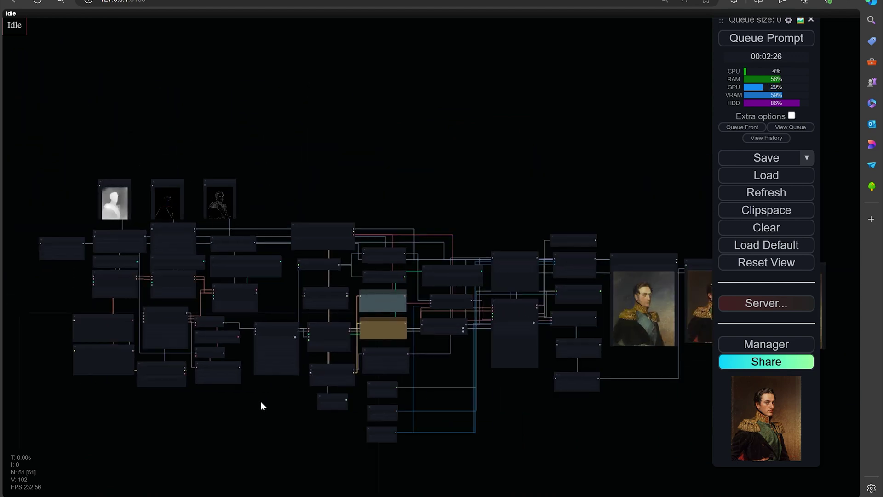
pyautogui.moveTo(260, 405); pyautogui.dragTo(104, 365)
pyautogui.scroll(2, 251, 348)
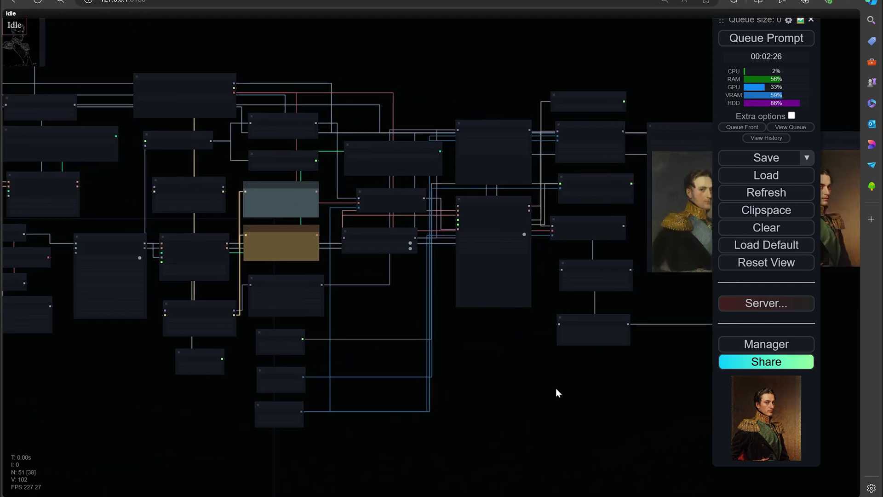
pyautogui.moveTo(573, 395); pyautogui.dragTo(382, 402)
pyautogui.moveTo(535, 381); pyautogui.dragTo(425, 416)
pyautogui.moveTo(542, 352); pyautogui.dragTo(510, 376)
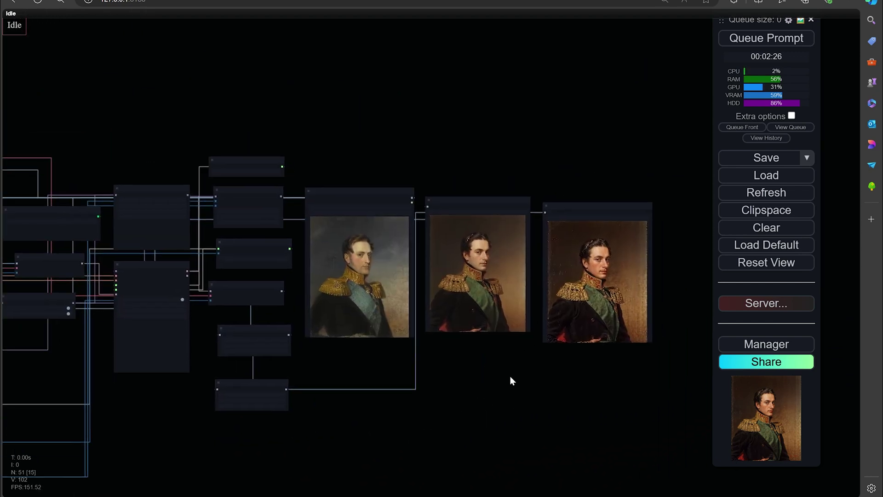